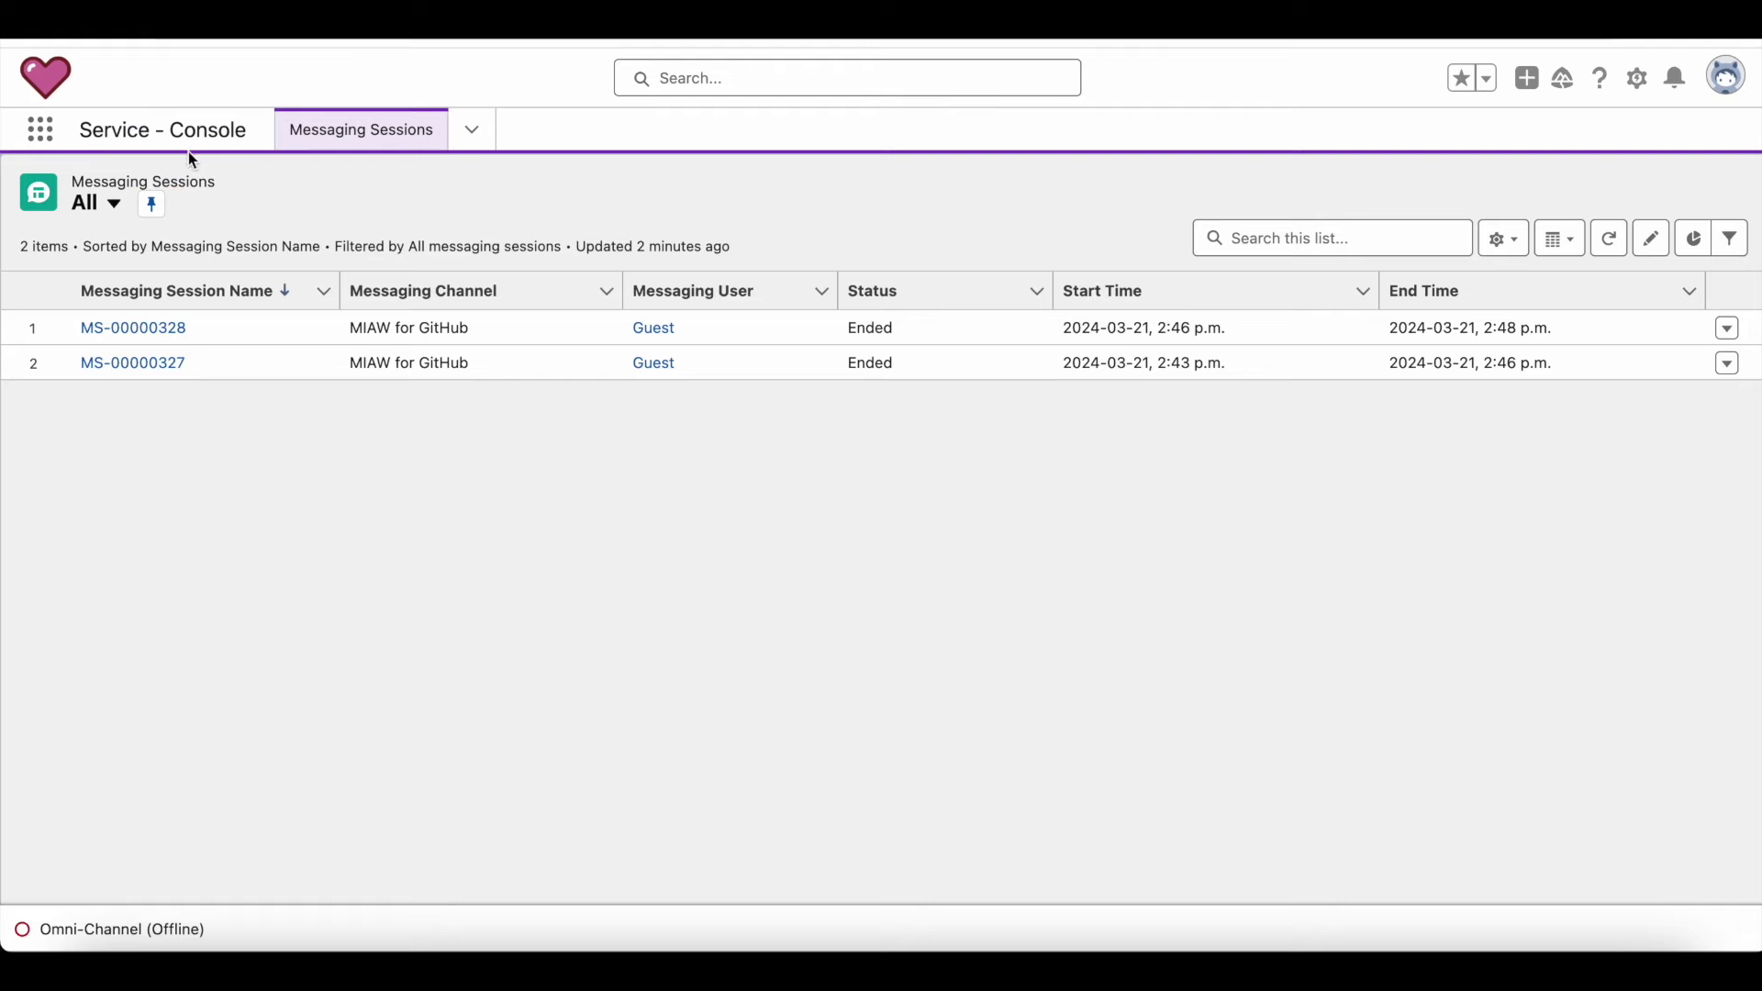
Search the App Launcher for 'recomm' and open the Recommendations records list
{"action": "left_click", "coordinate": [42, 132]}
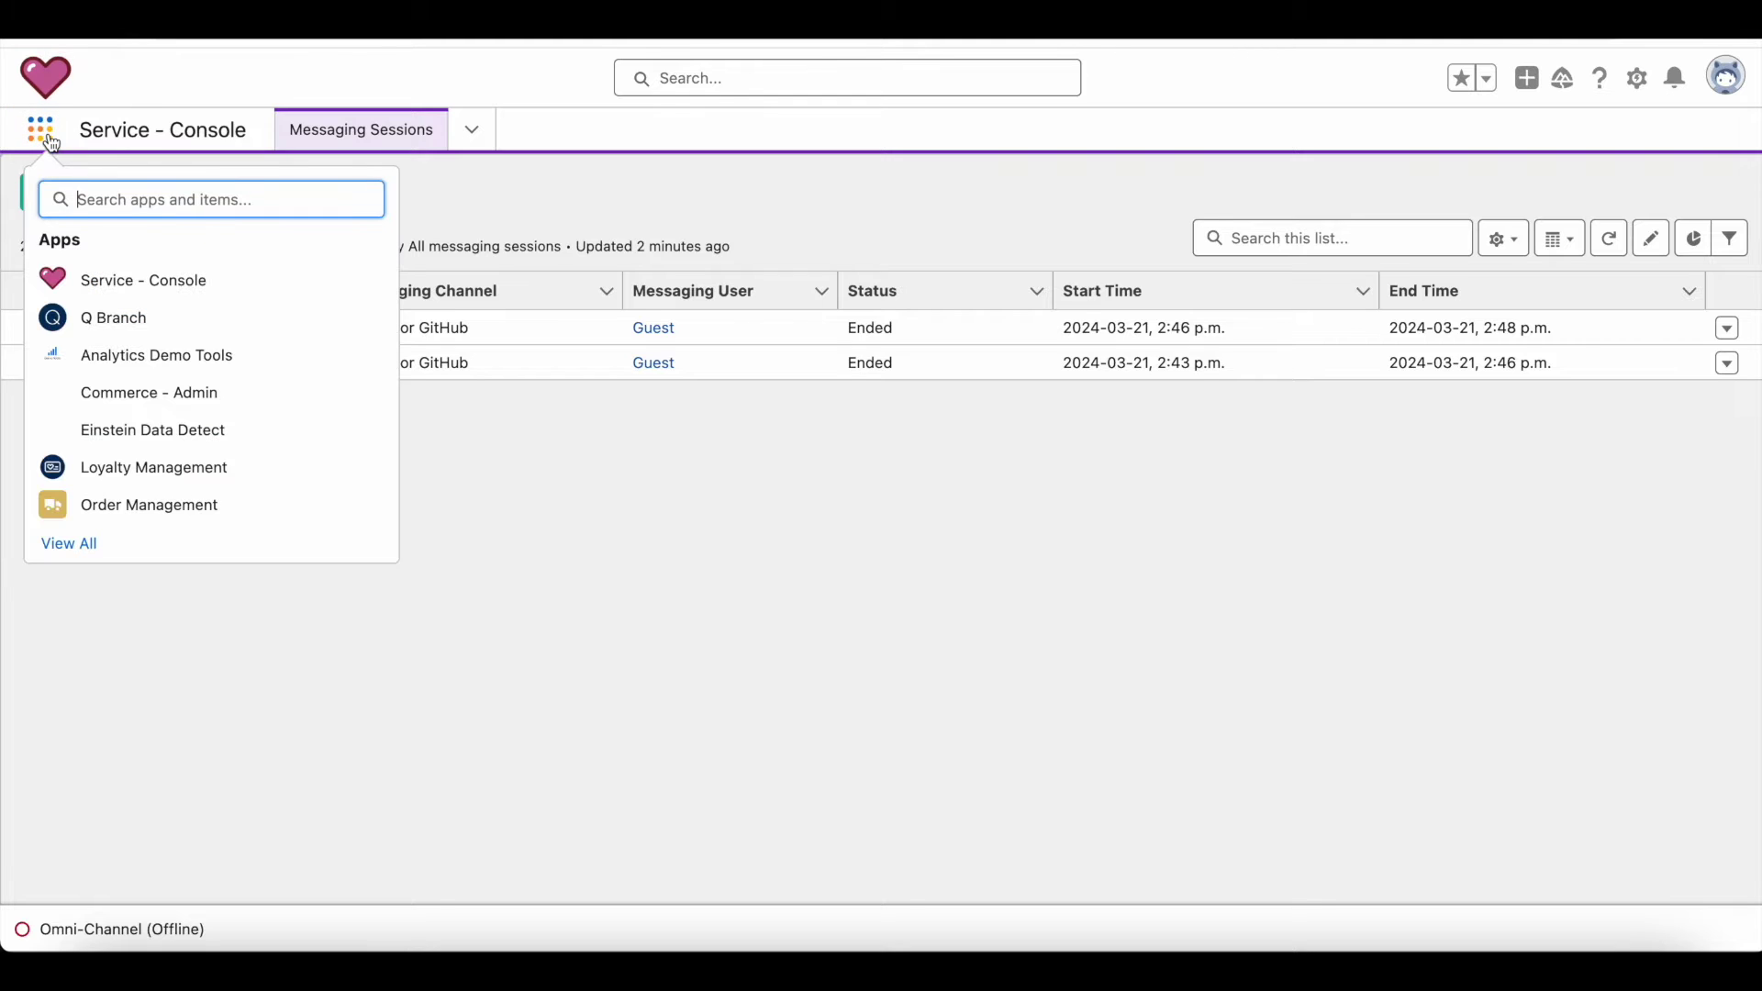
{"action": "type", "text": "recomm"}
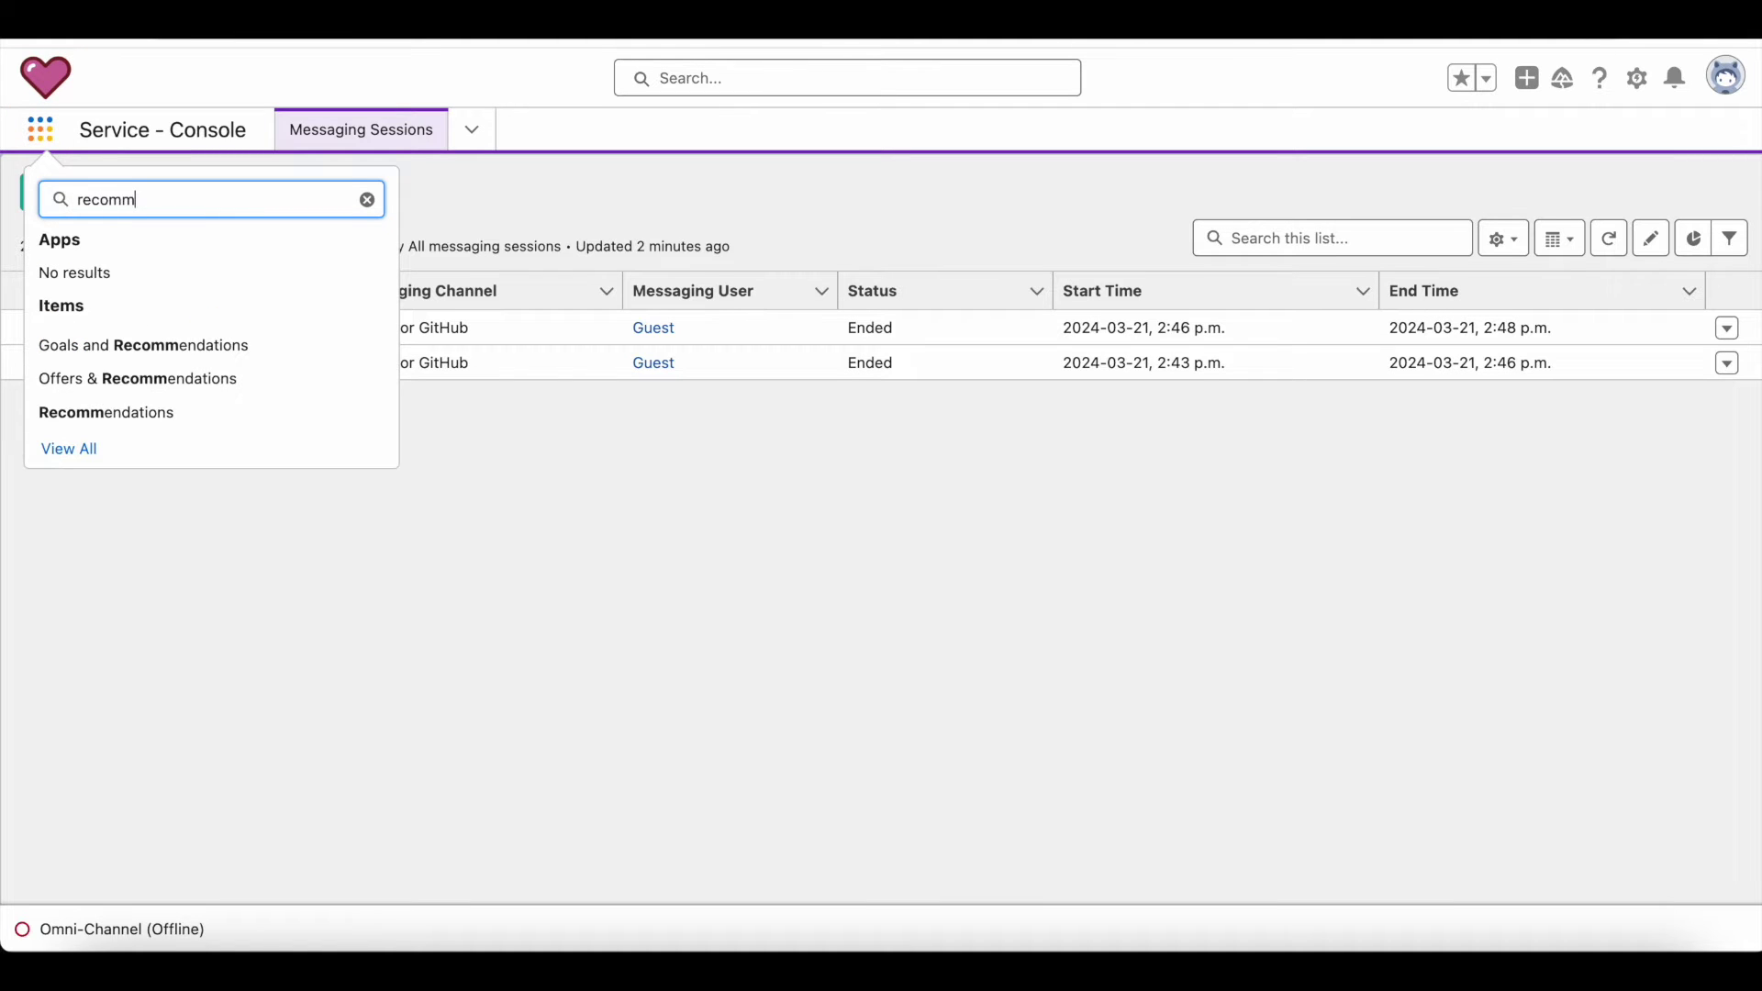
{"action": "left_click", "coordinate": [162, 412]}
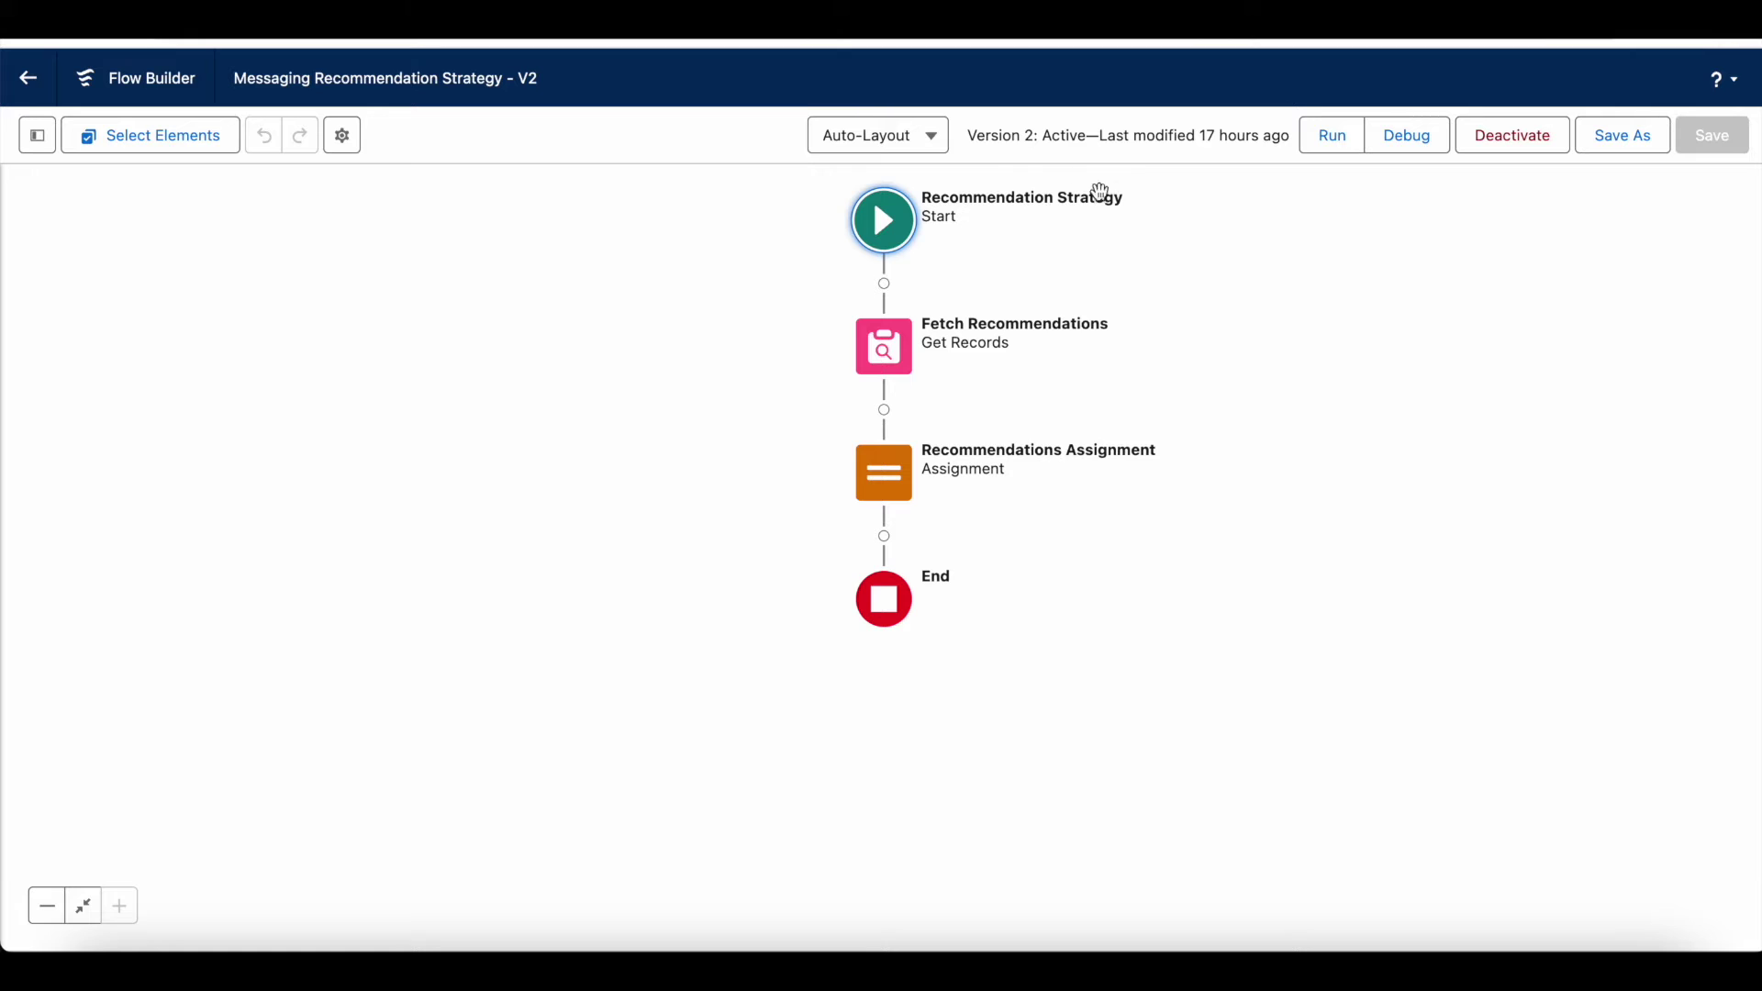
Inspect the Fetch Recommendations Get Records element filtering Name In matchedKeywords
{"action": "left_click", "coordinate": [899, 367]}
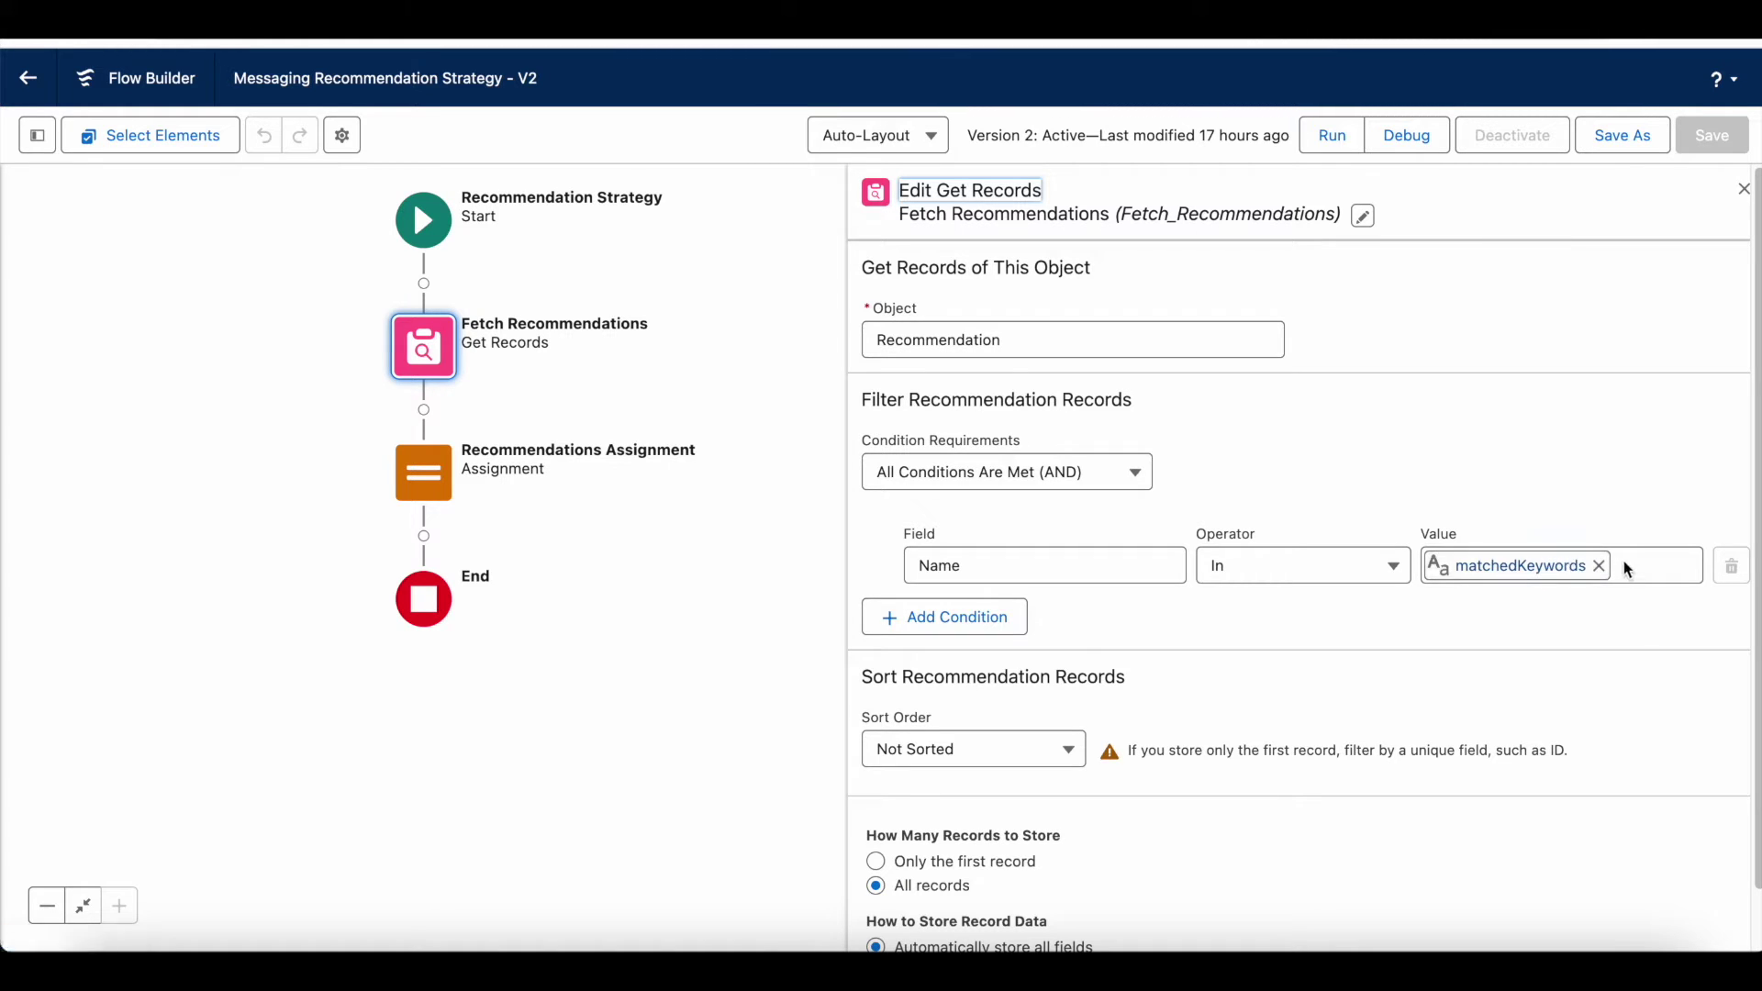
{"action": "scroll", "coordinate": [1238, 418], "scroll_direction": "down", "scroll_amount": 1}
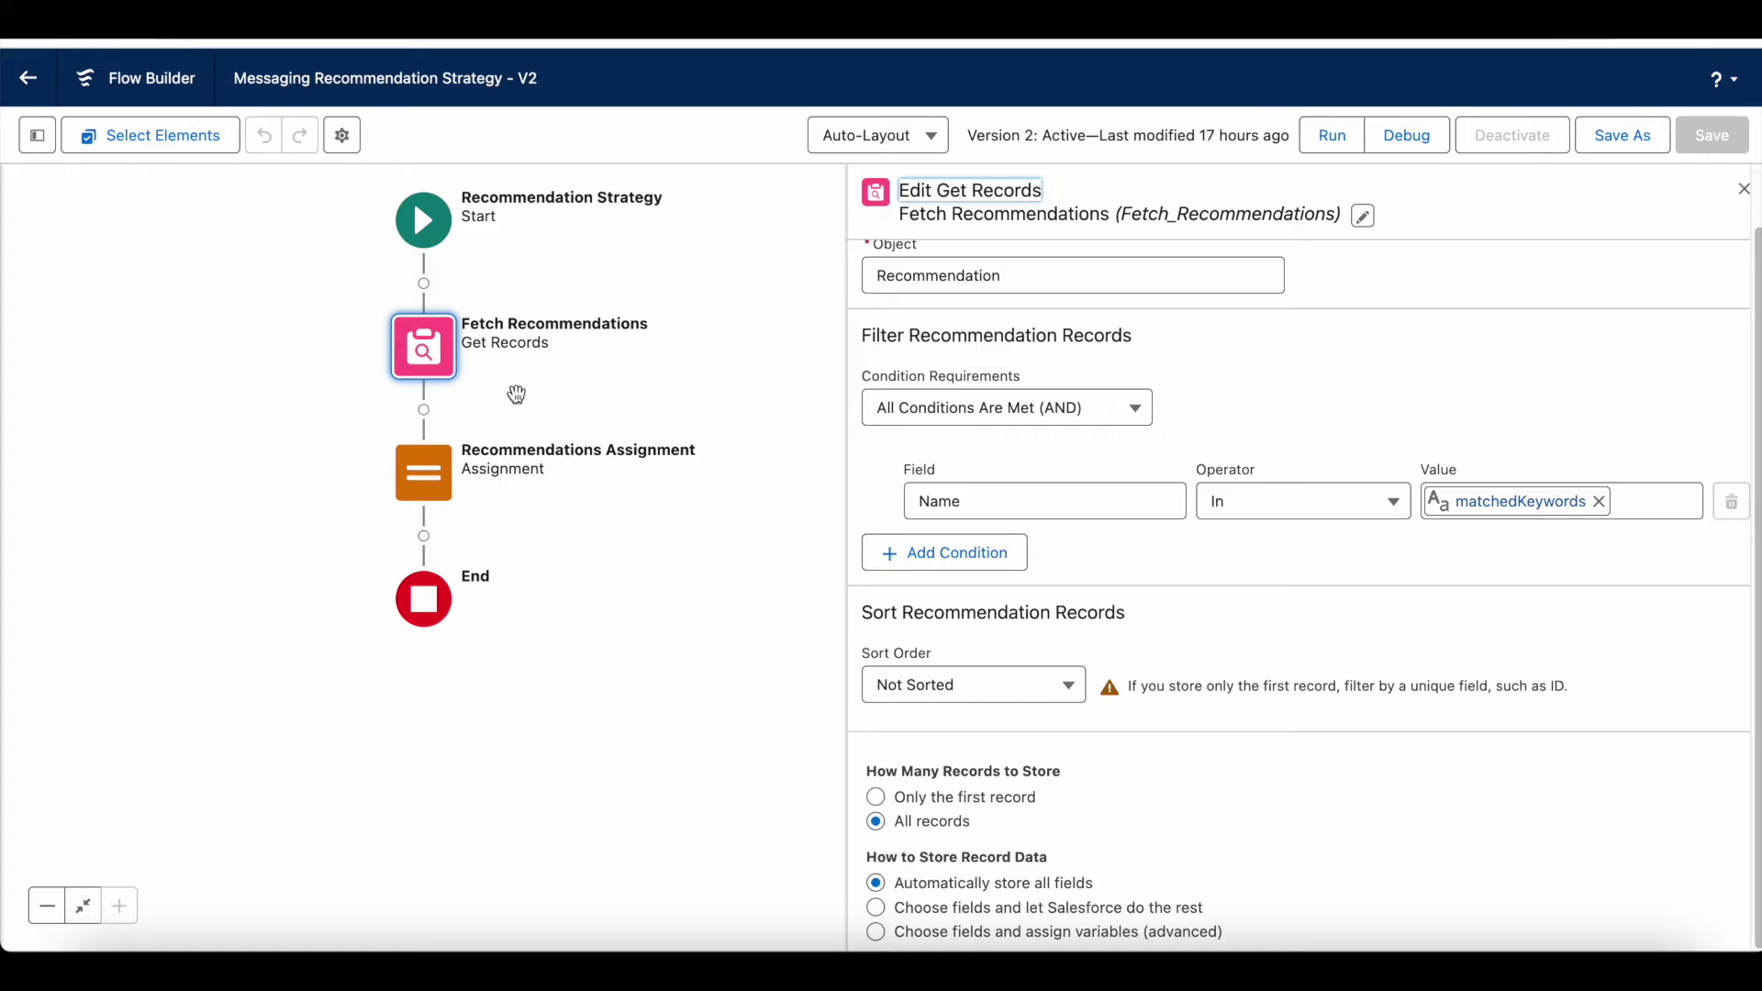
{"action": "left_click", "coordinate": [426, 502]}
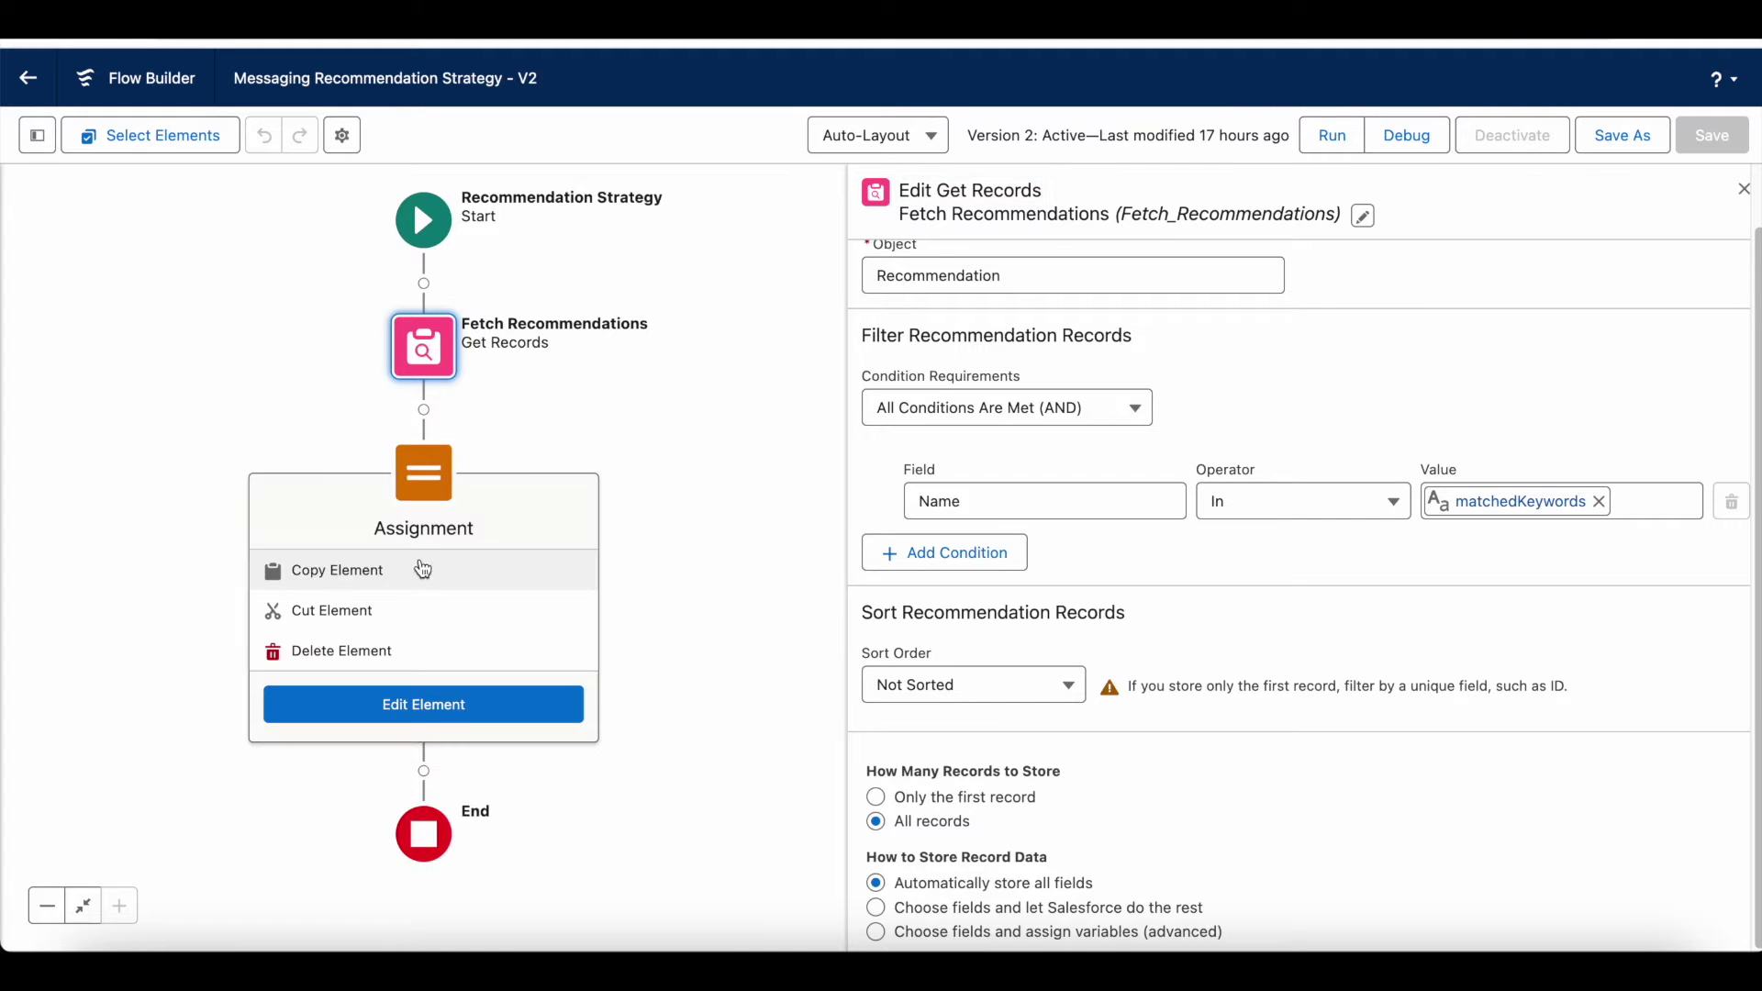
Review the Recommendations Assignment, which sets outputRecommendations to the fetched recommendations
{"action": "left_click", "coordinate": [413, 705]}
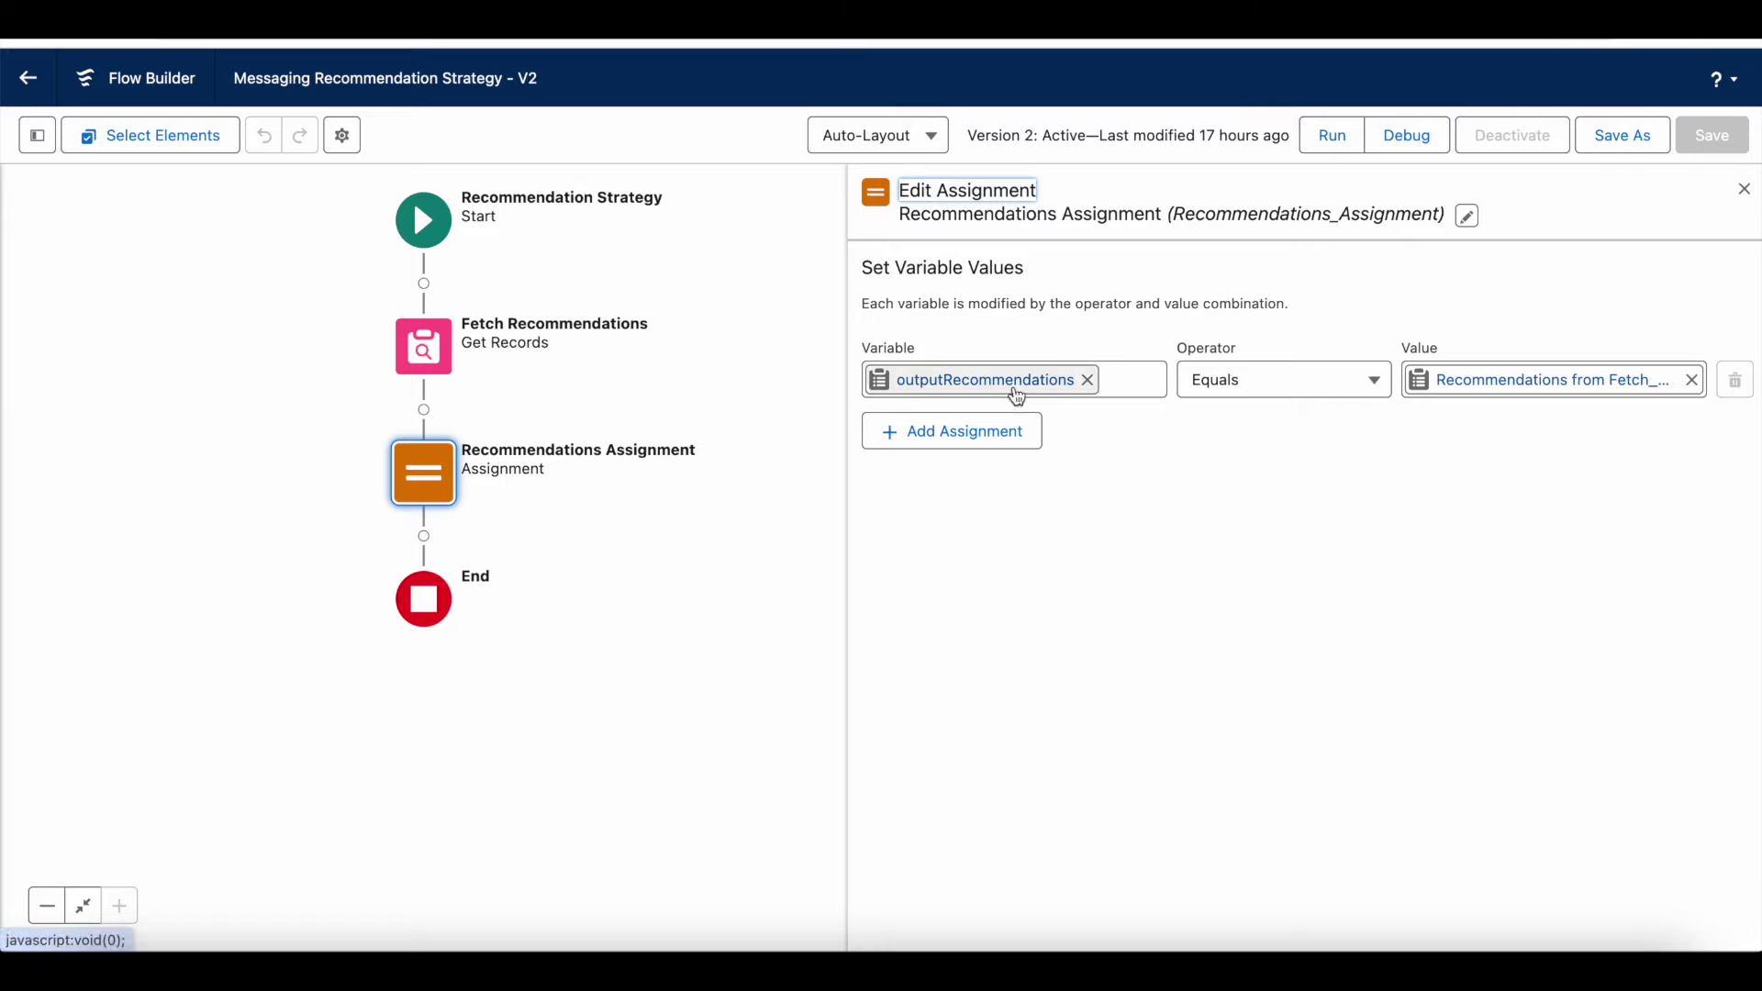
{"action": "left_click", "coordinate": [38, 137]}
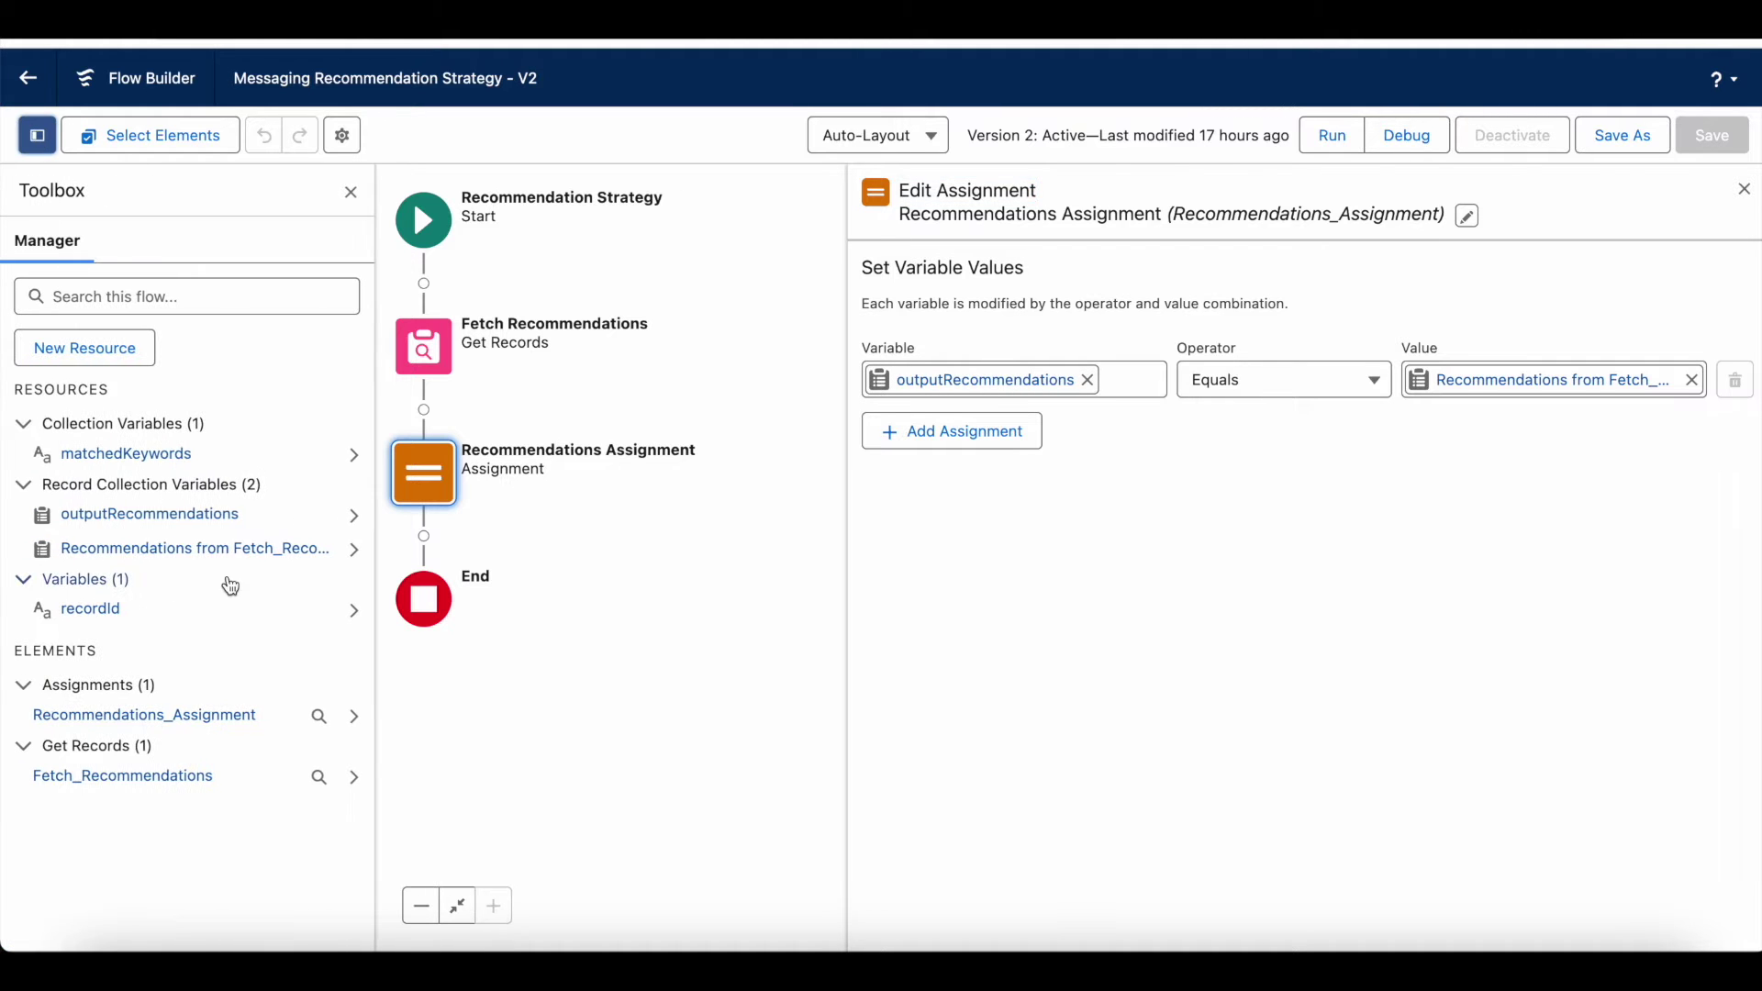
Review the matchedKeywords input variable's settings and close without changes
{"action": "left_click", "coordinate": [352, 455]}
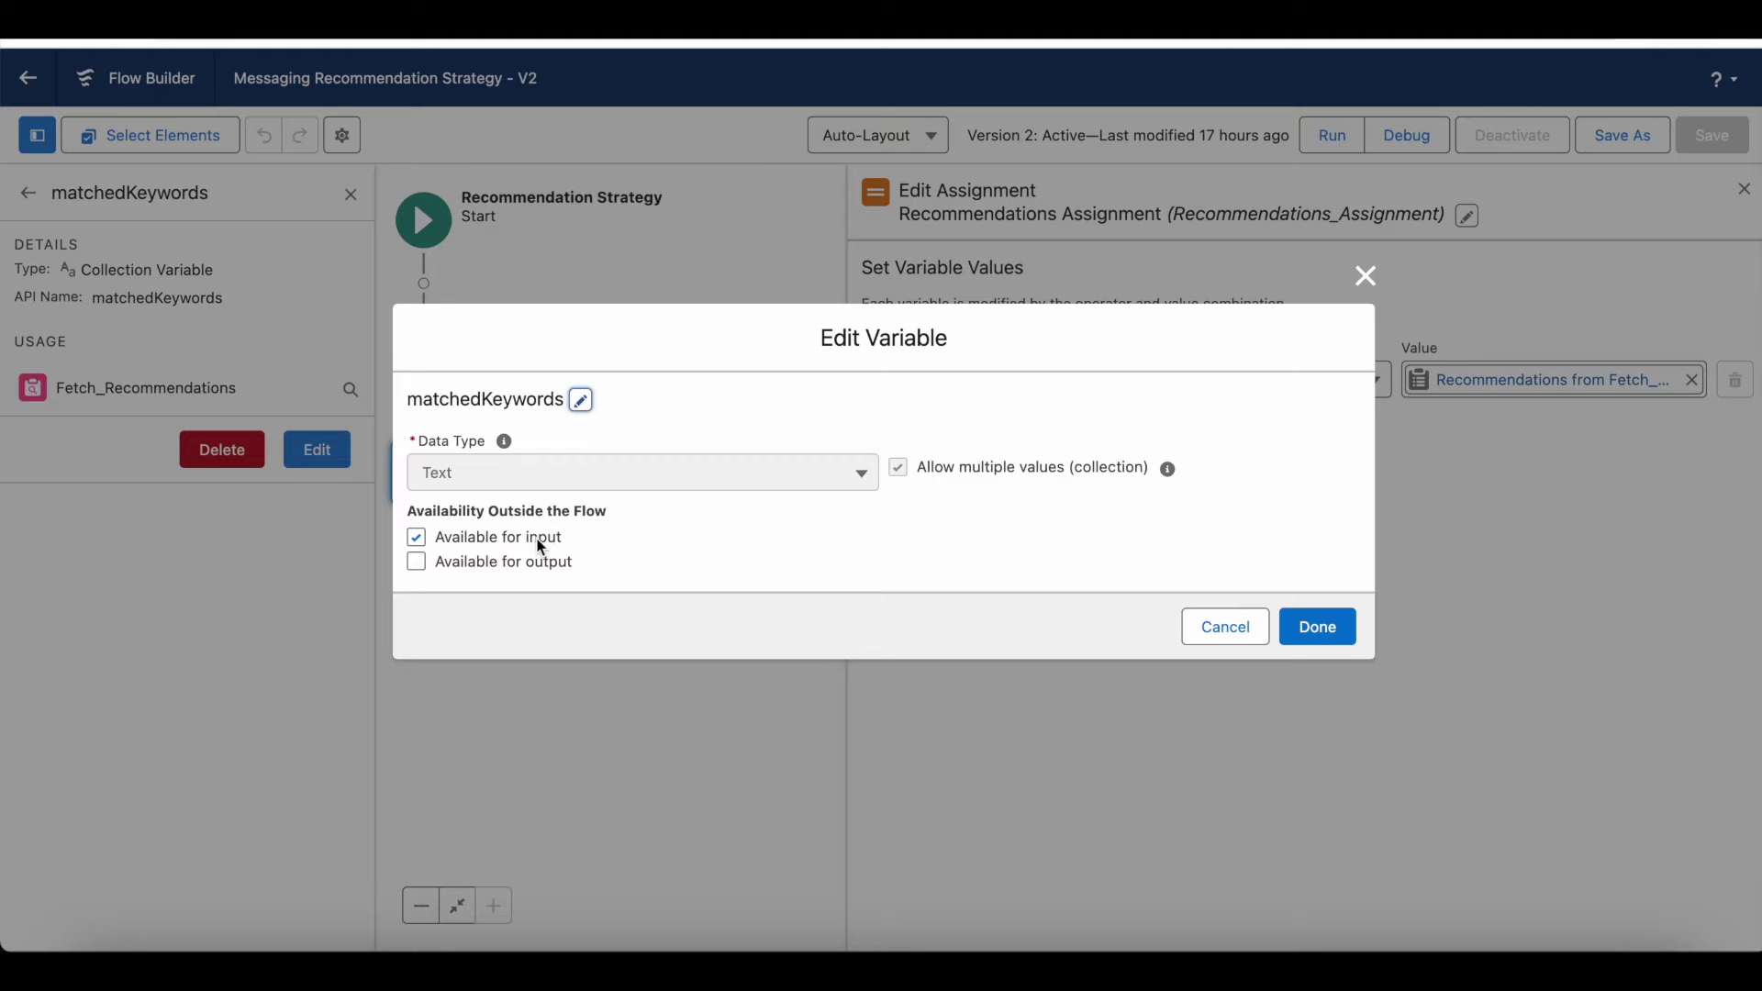
{"action": "left_click", "coordinate": [1195, 634]}
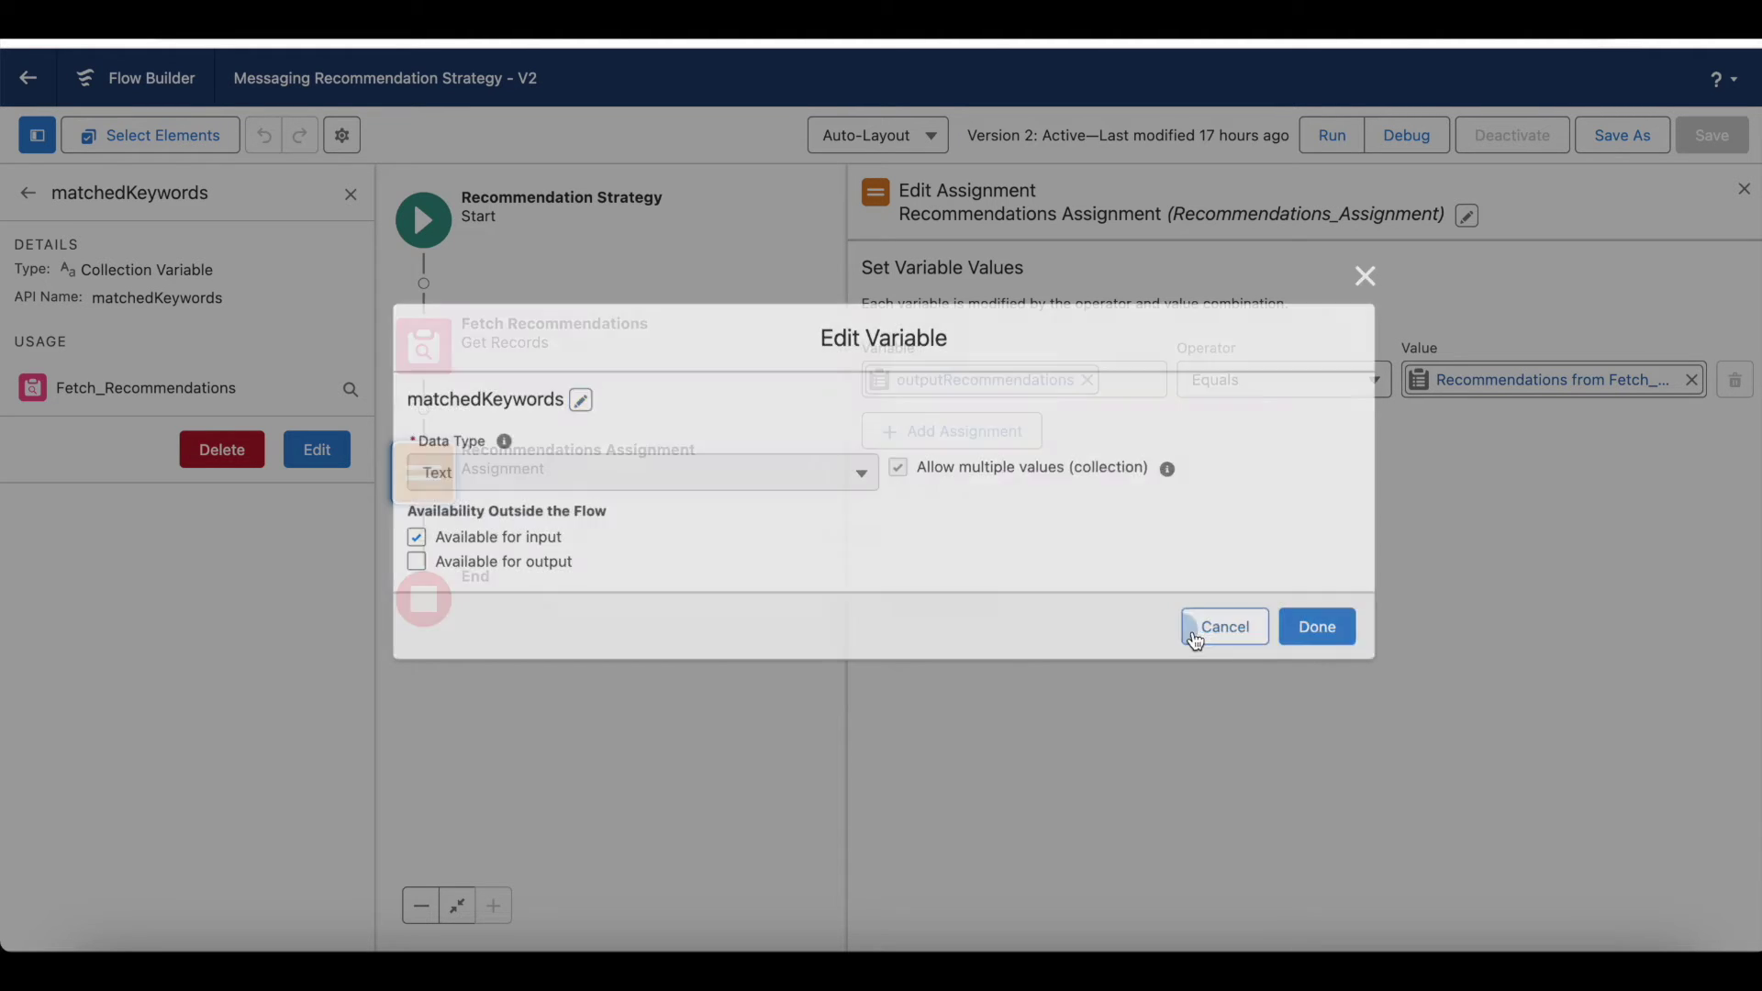
{"action": "left_click", "coordinate": [28, 194]}
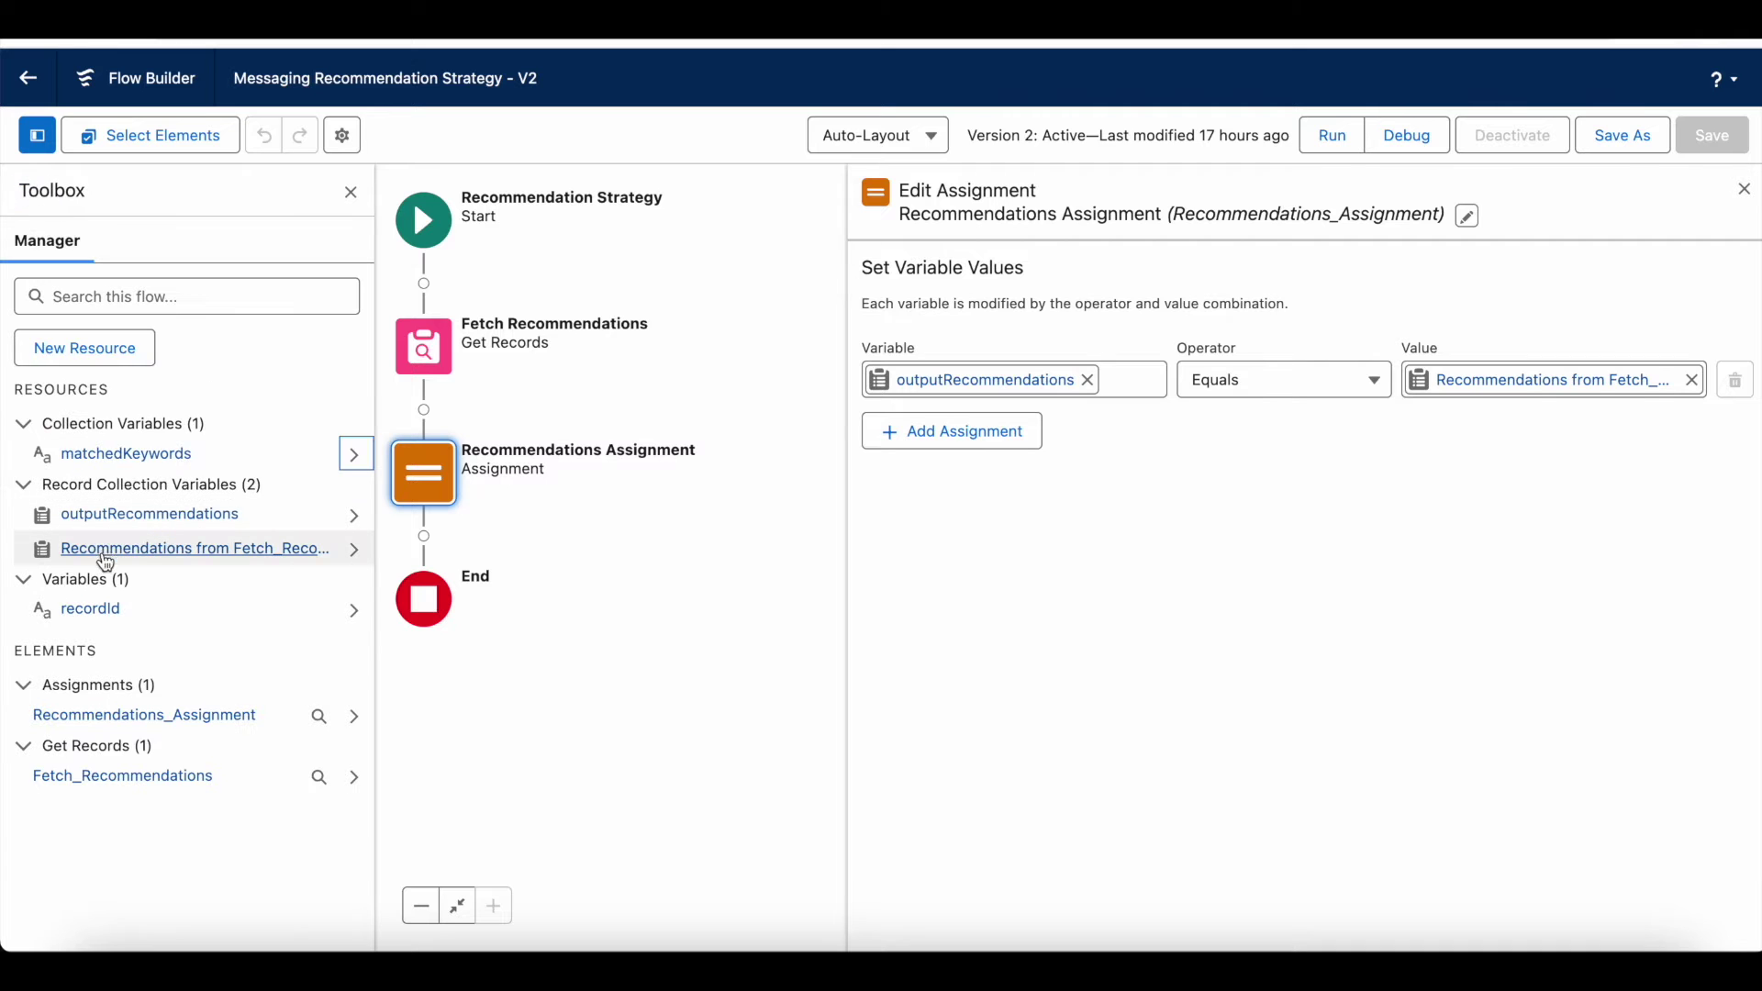
Review the outputRecommendations output variable's settings and close without changes
{"action": "left_click", "coordinate": [353, 514]}
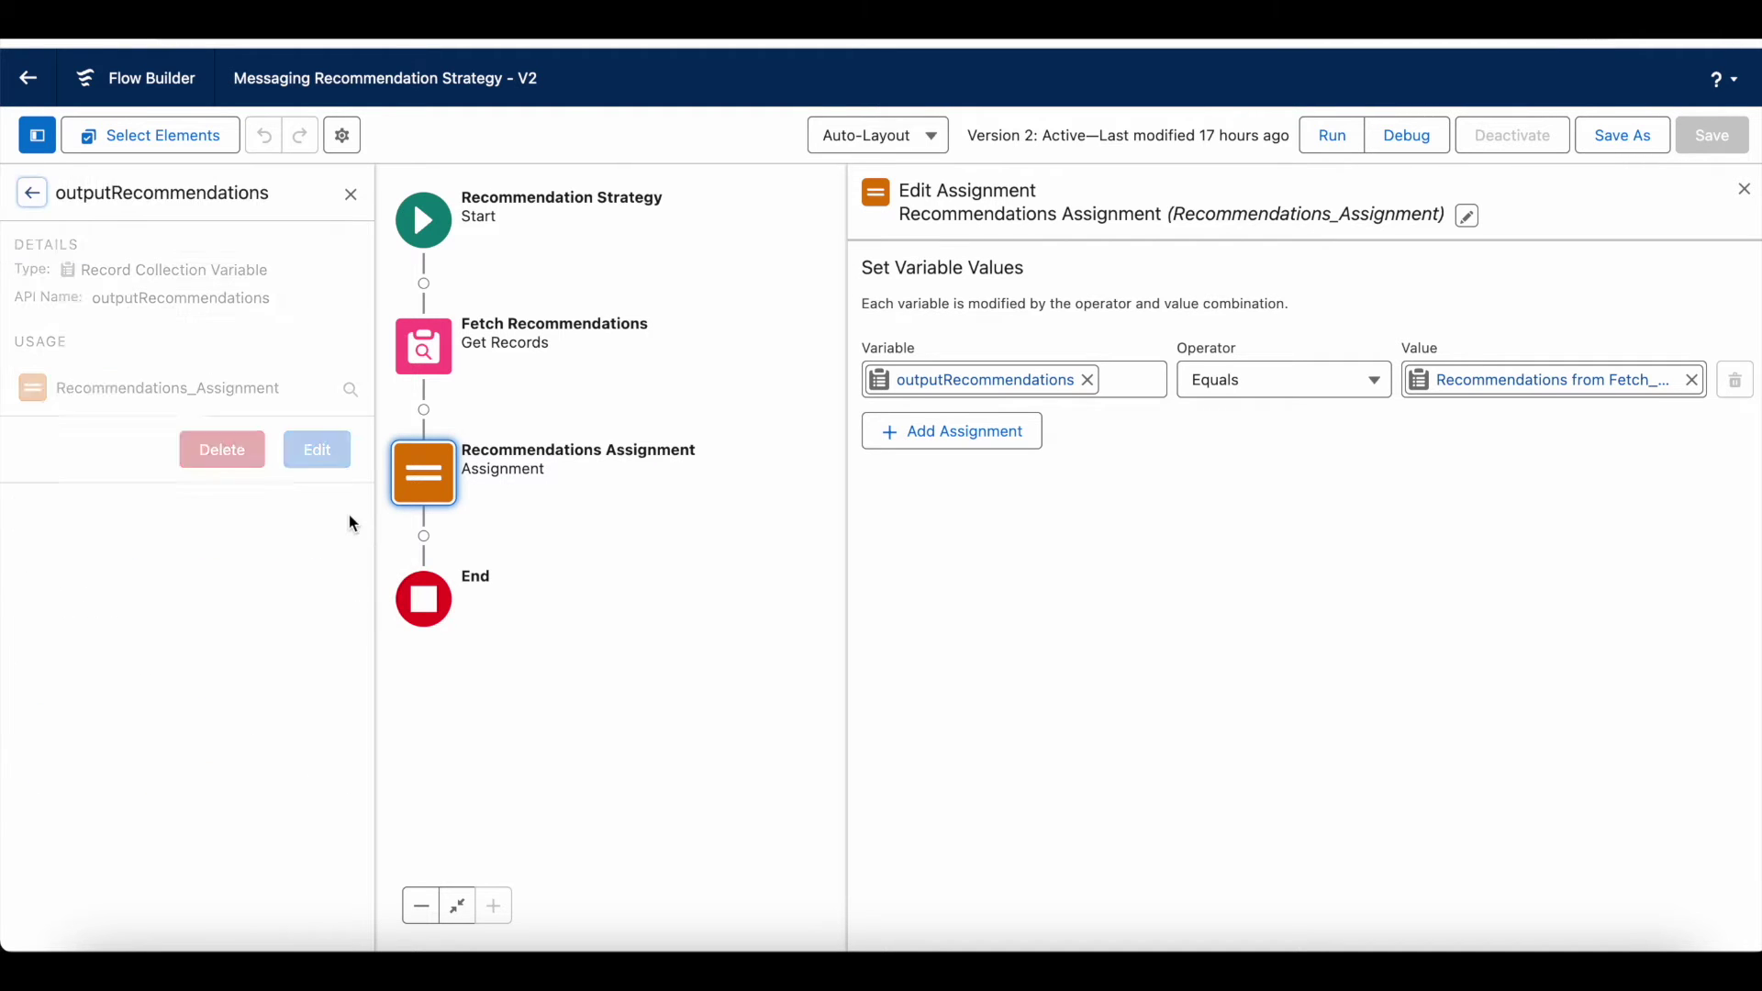
{"action": "left_click", "coordinate": [322, 455]}
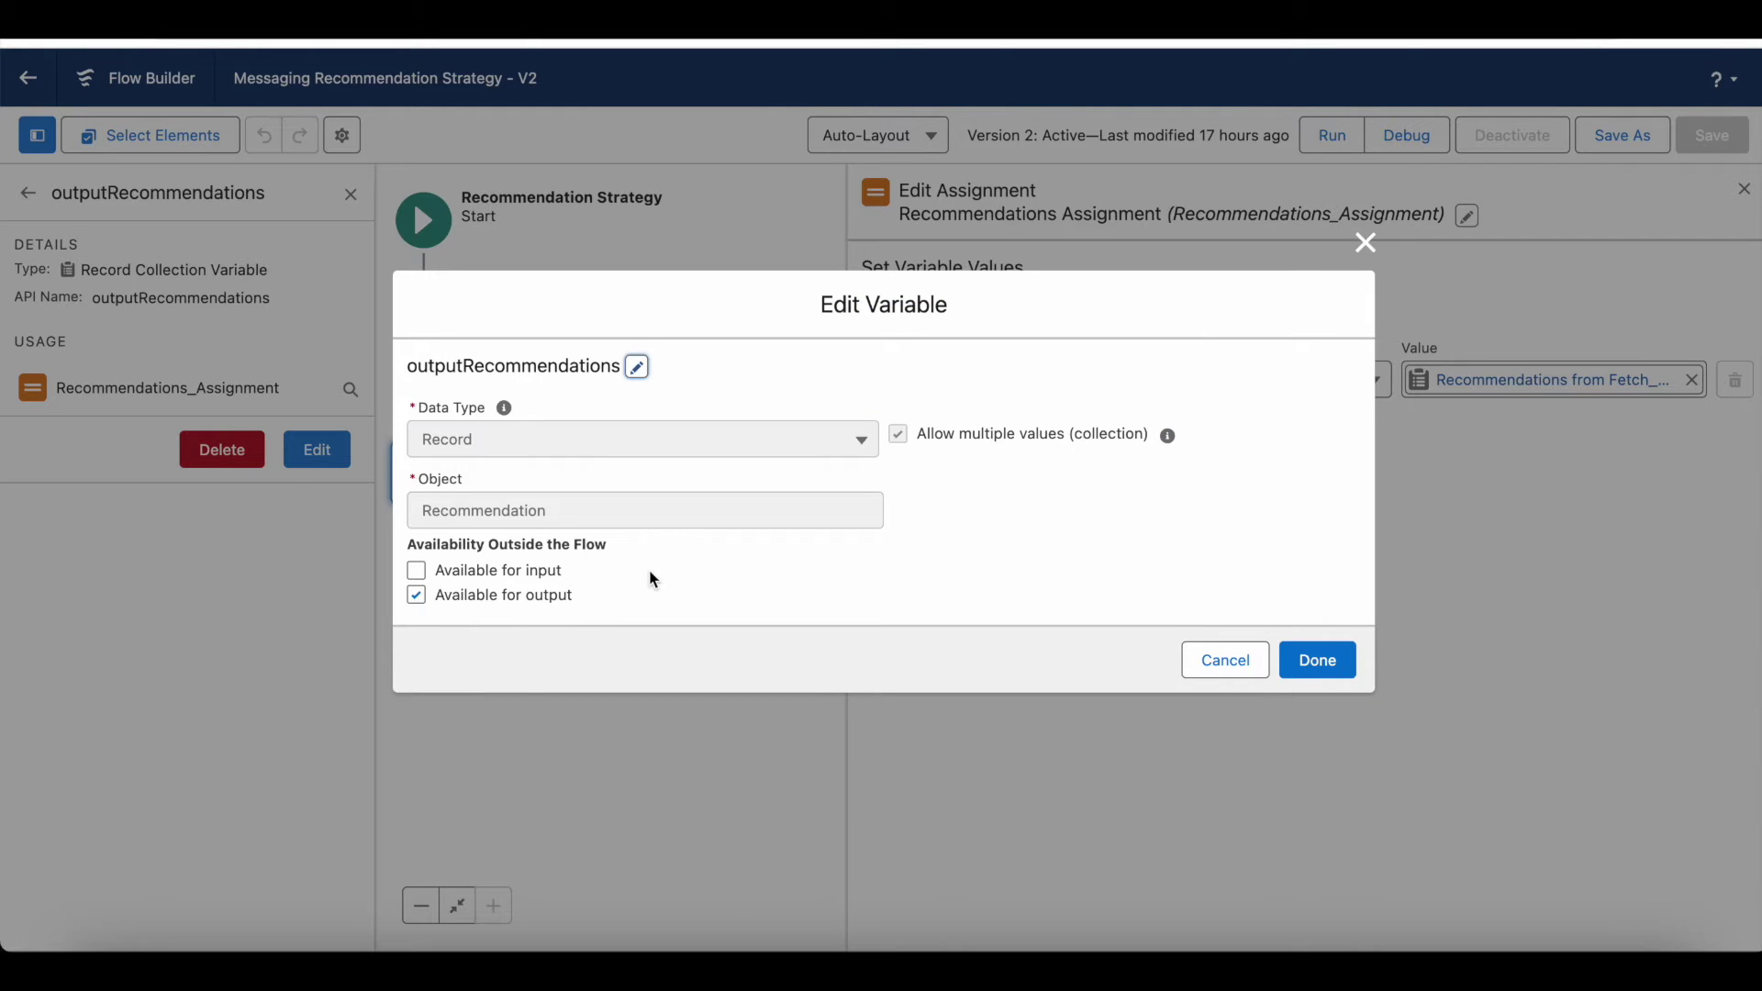
{"action": "left_click", "coordinate": [1229, 663]}
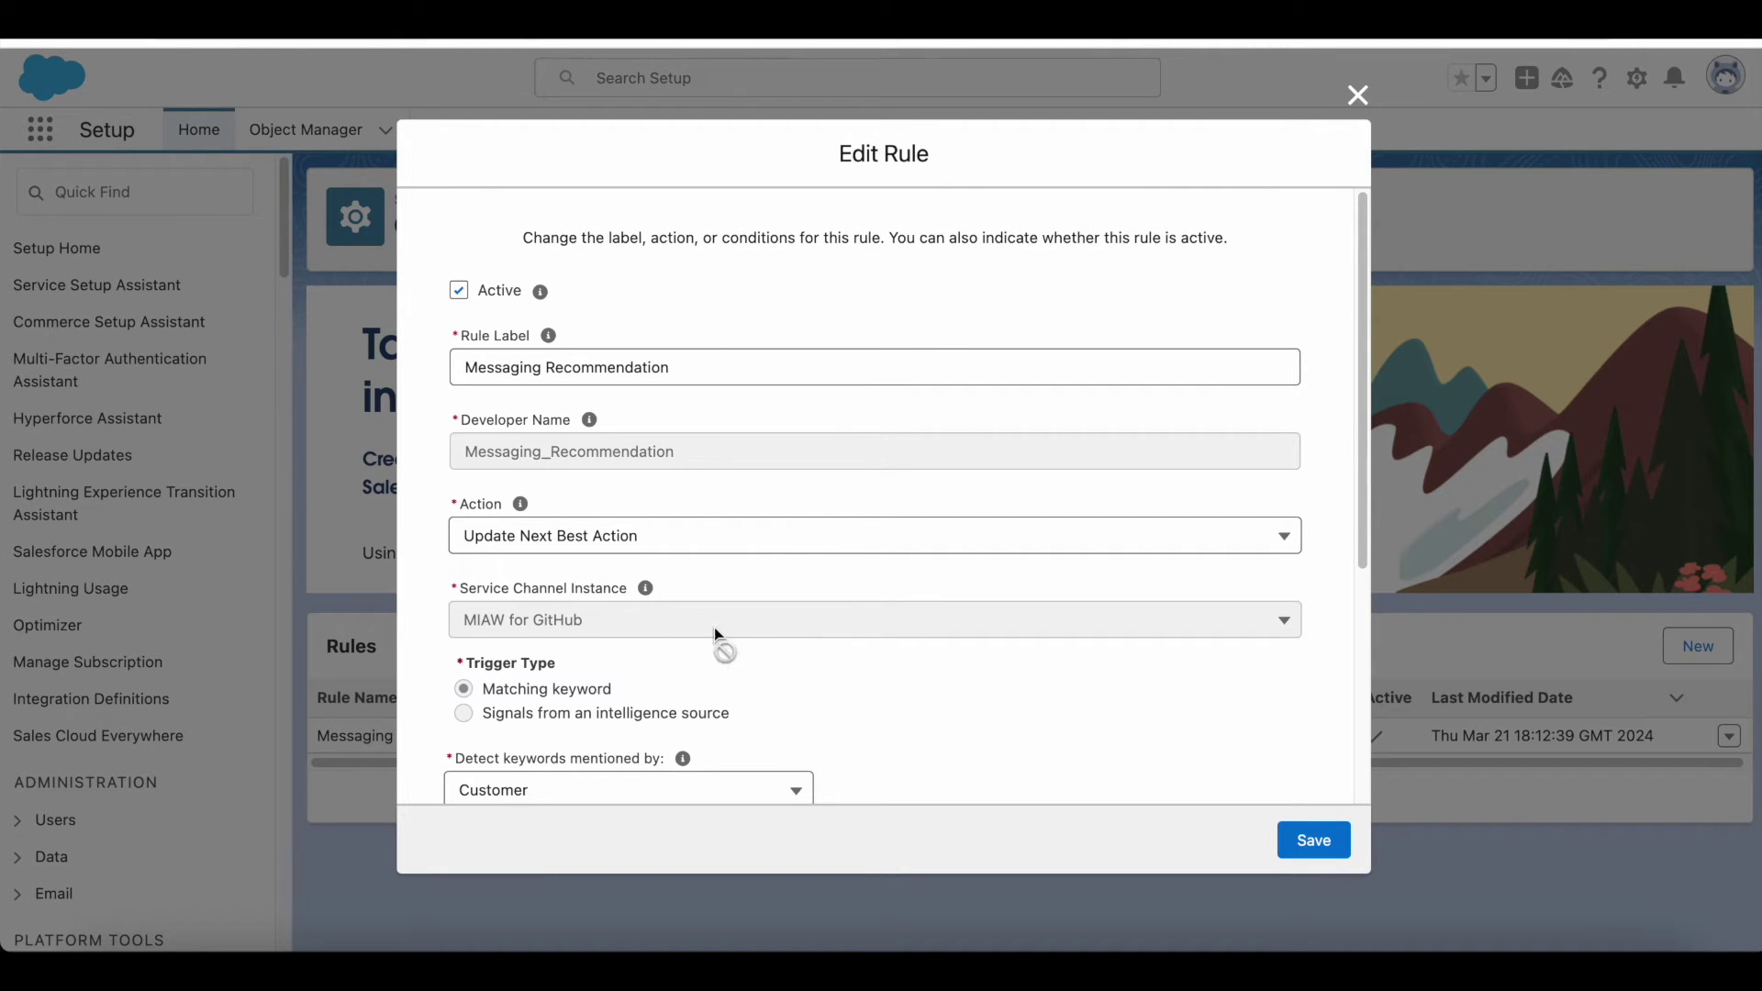
{"action": "left_click_drag", "start_coordinate": [461, 587], "coordinate": [632, 590]}
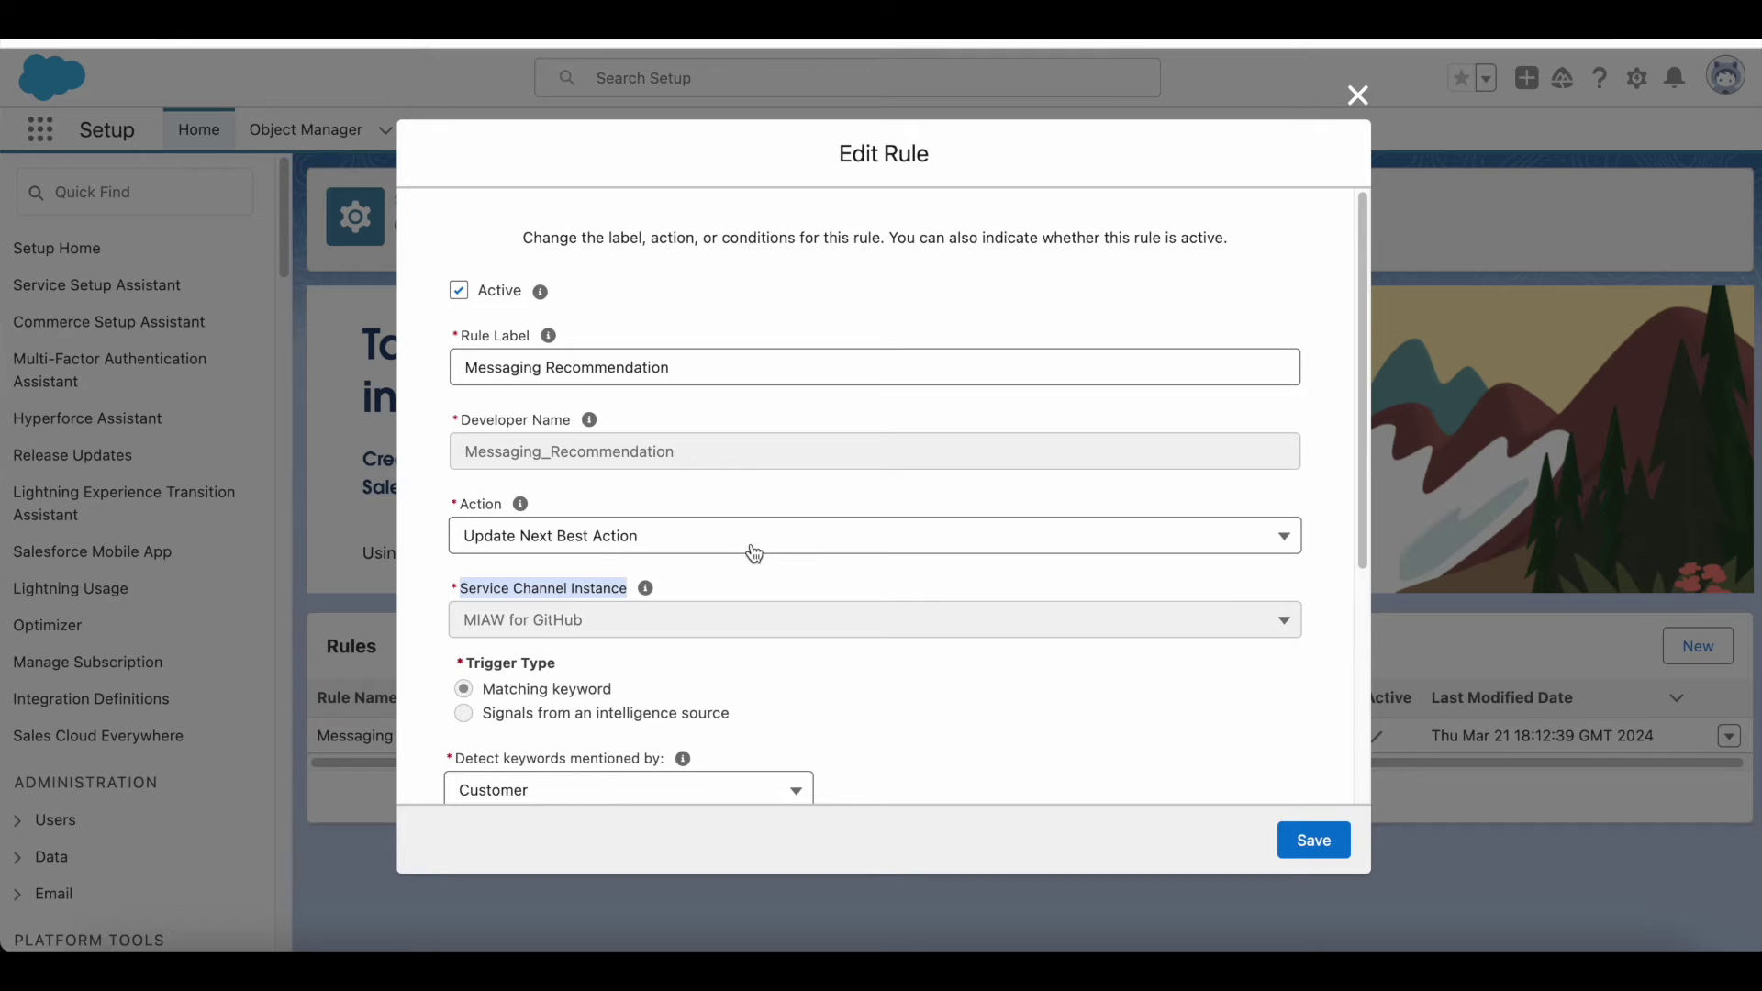
{"action": "scroll", "coordinate": [666, 520], "scroll_direction": "down", "scroll_amount": 3}
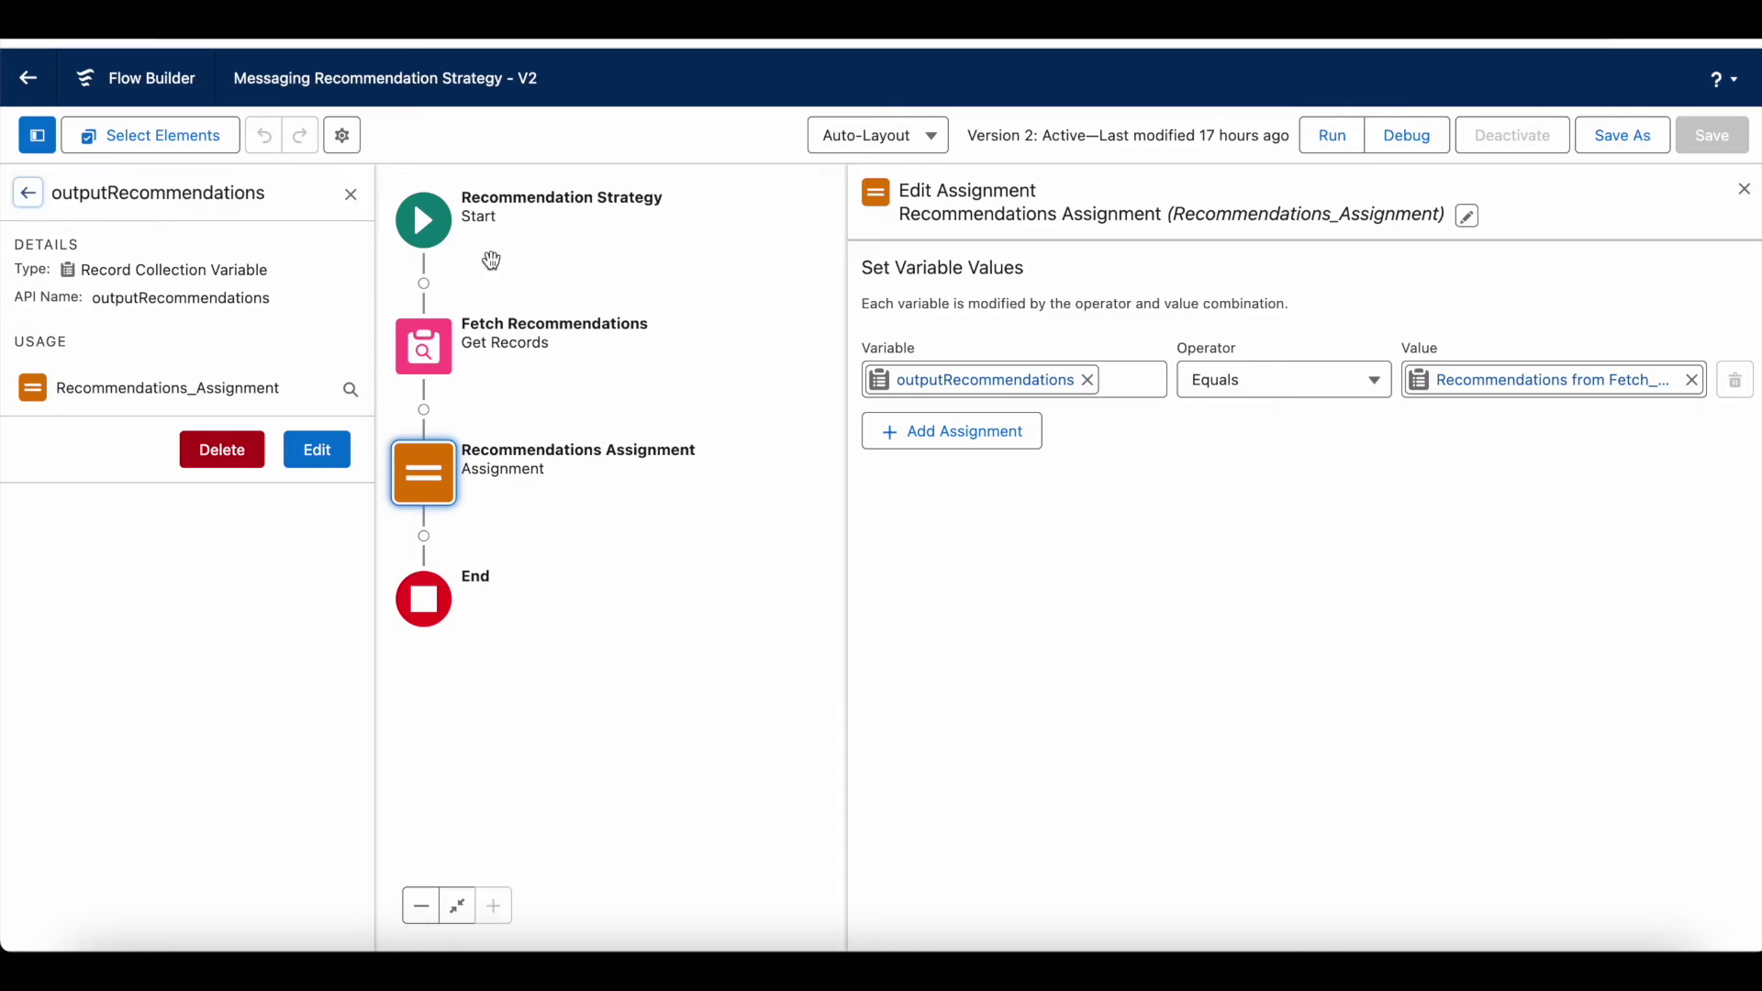
{"action": "left_click", "coordinate": [29, 194]}
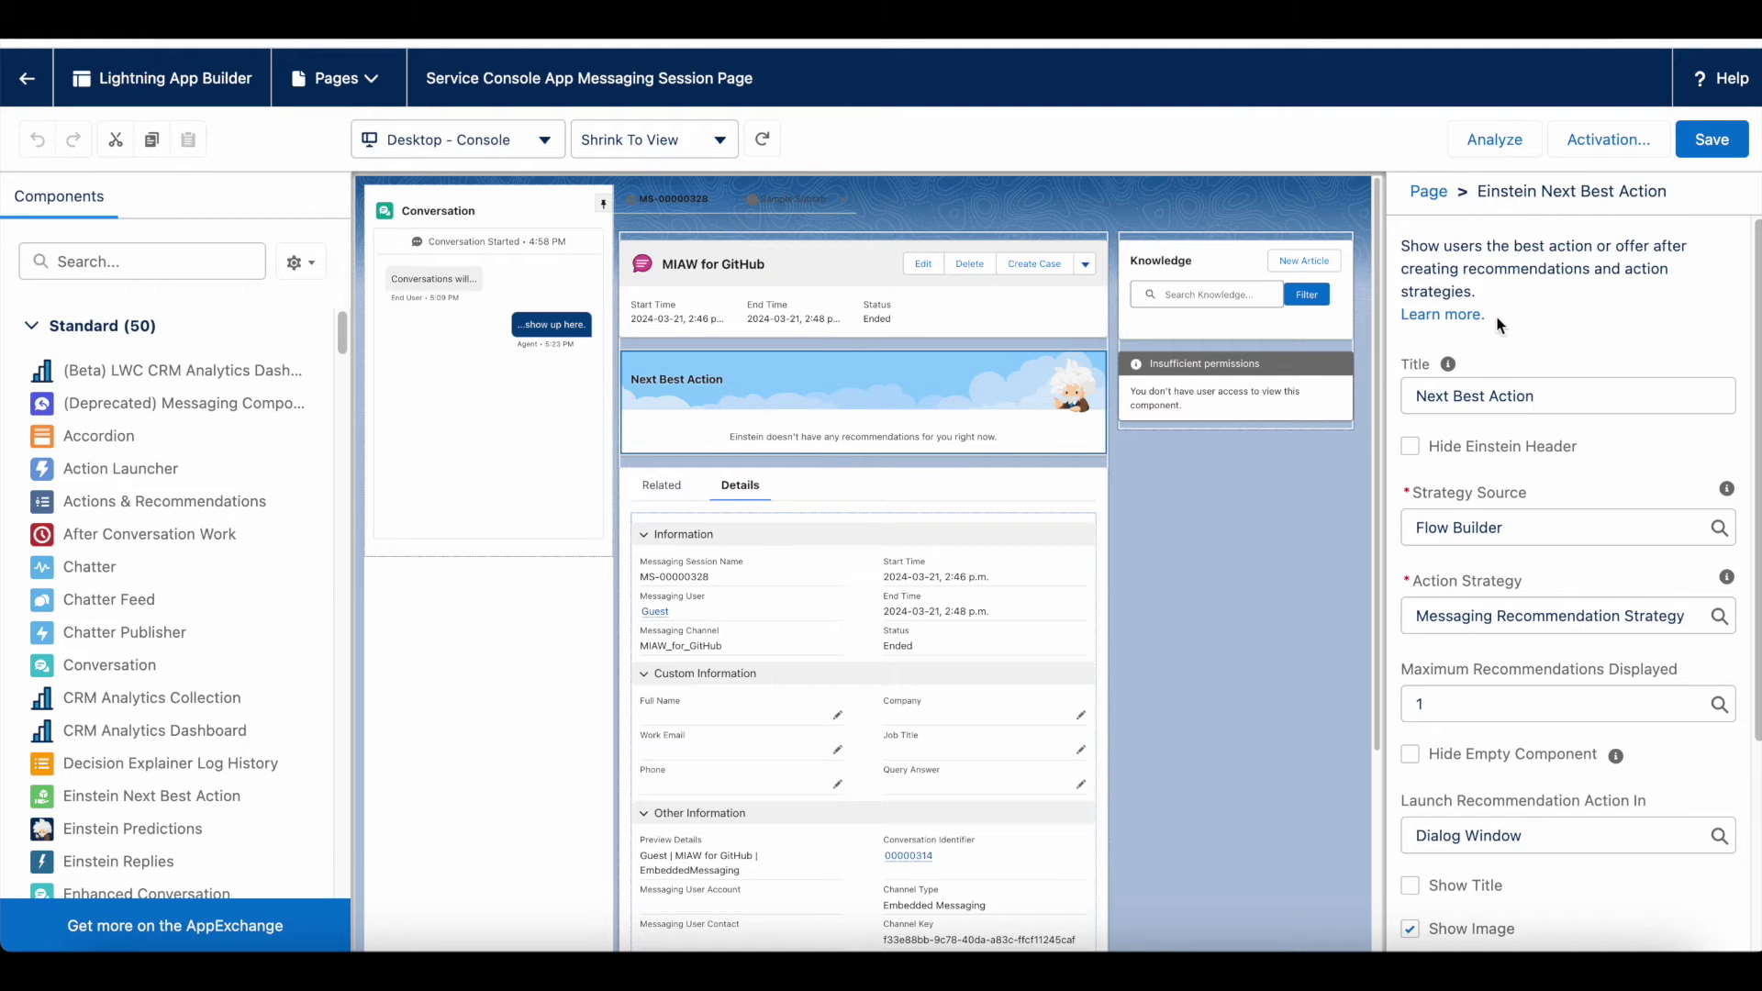
{"action": "scroll", "coordinate": [1514, 400], "scroll_direction": "down", "scroll_amount": 3}
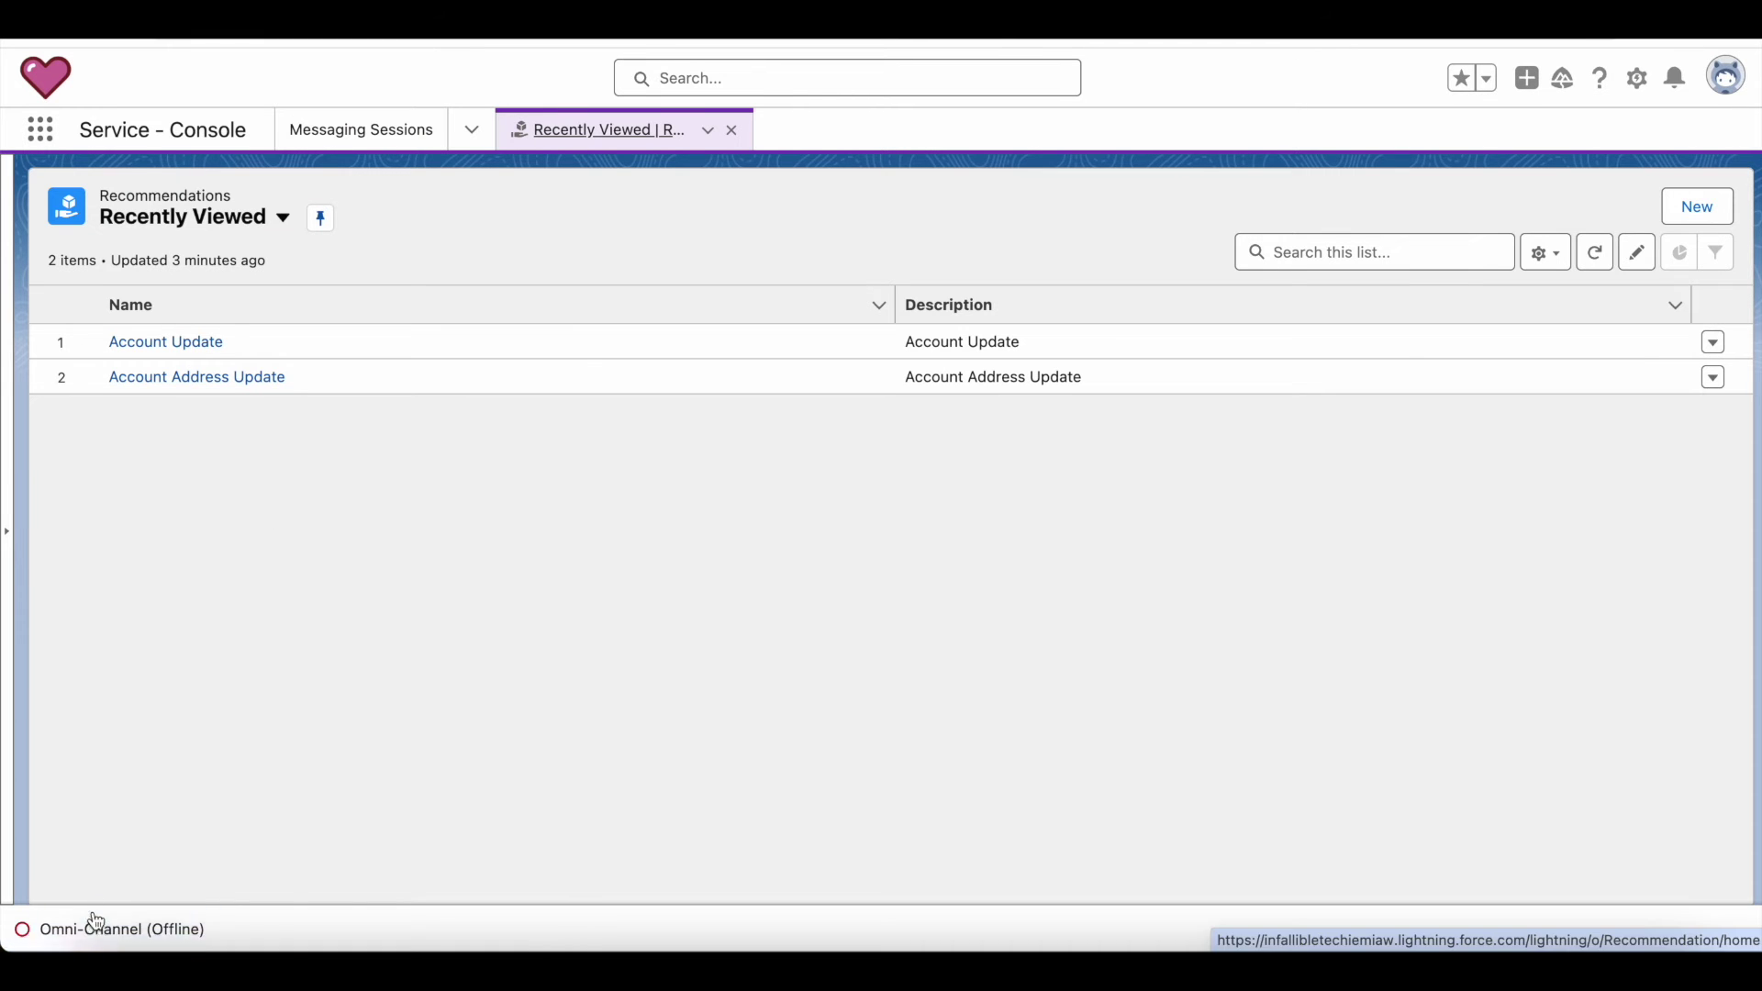
Set the Omni-Channel status to Available for Messaging
{"action": "left_click", "coordinate": [90, 930]}
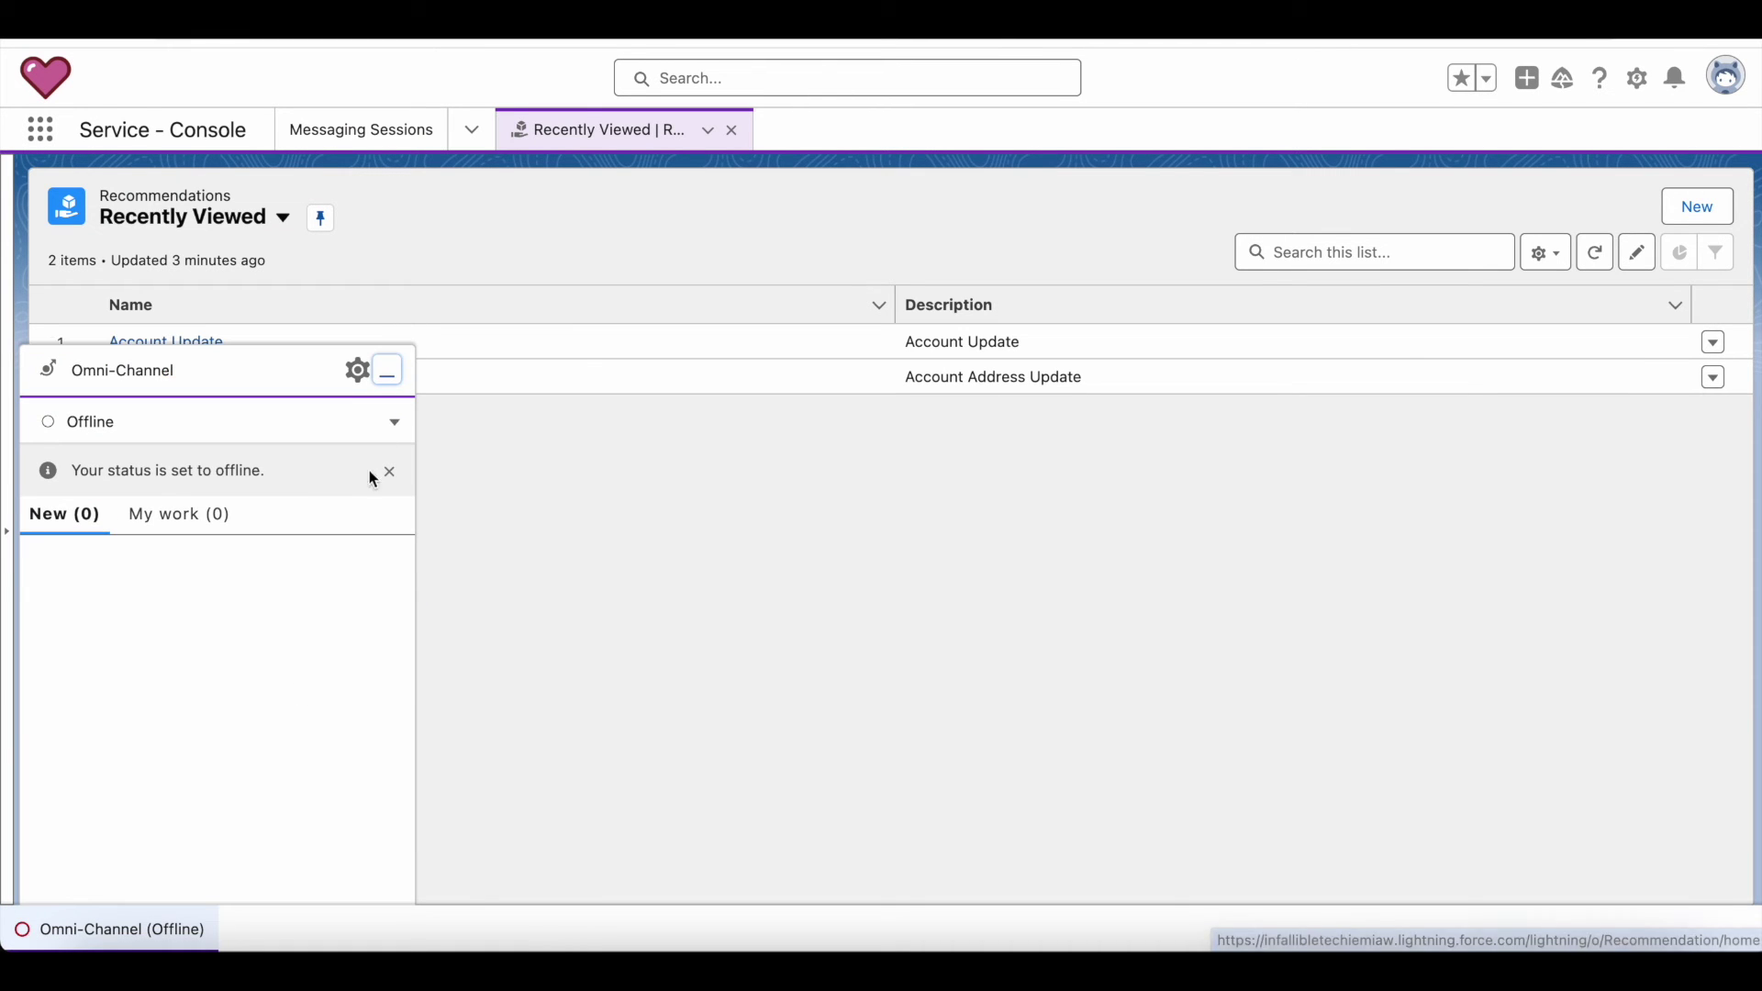
{"action": "left_click", "coordinate": [394, 422]}
{"action": "left_click", "coordinate": [342, 474]}
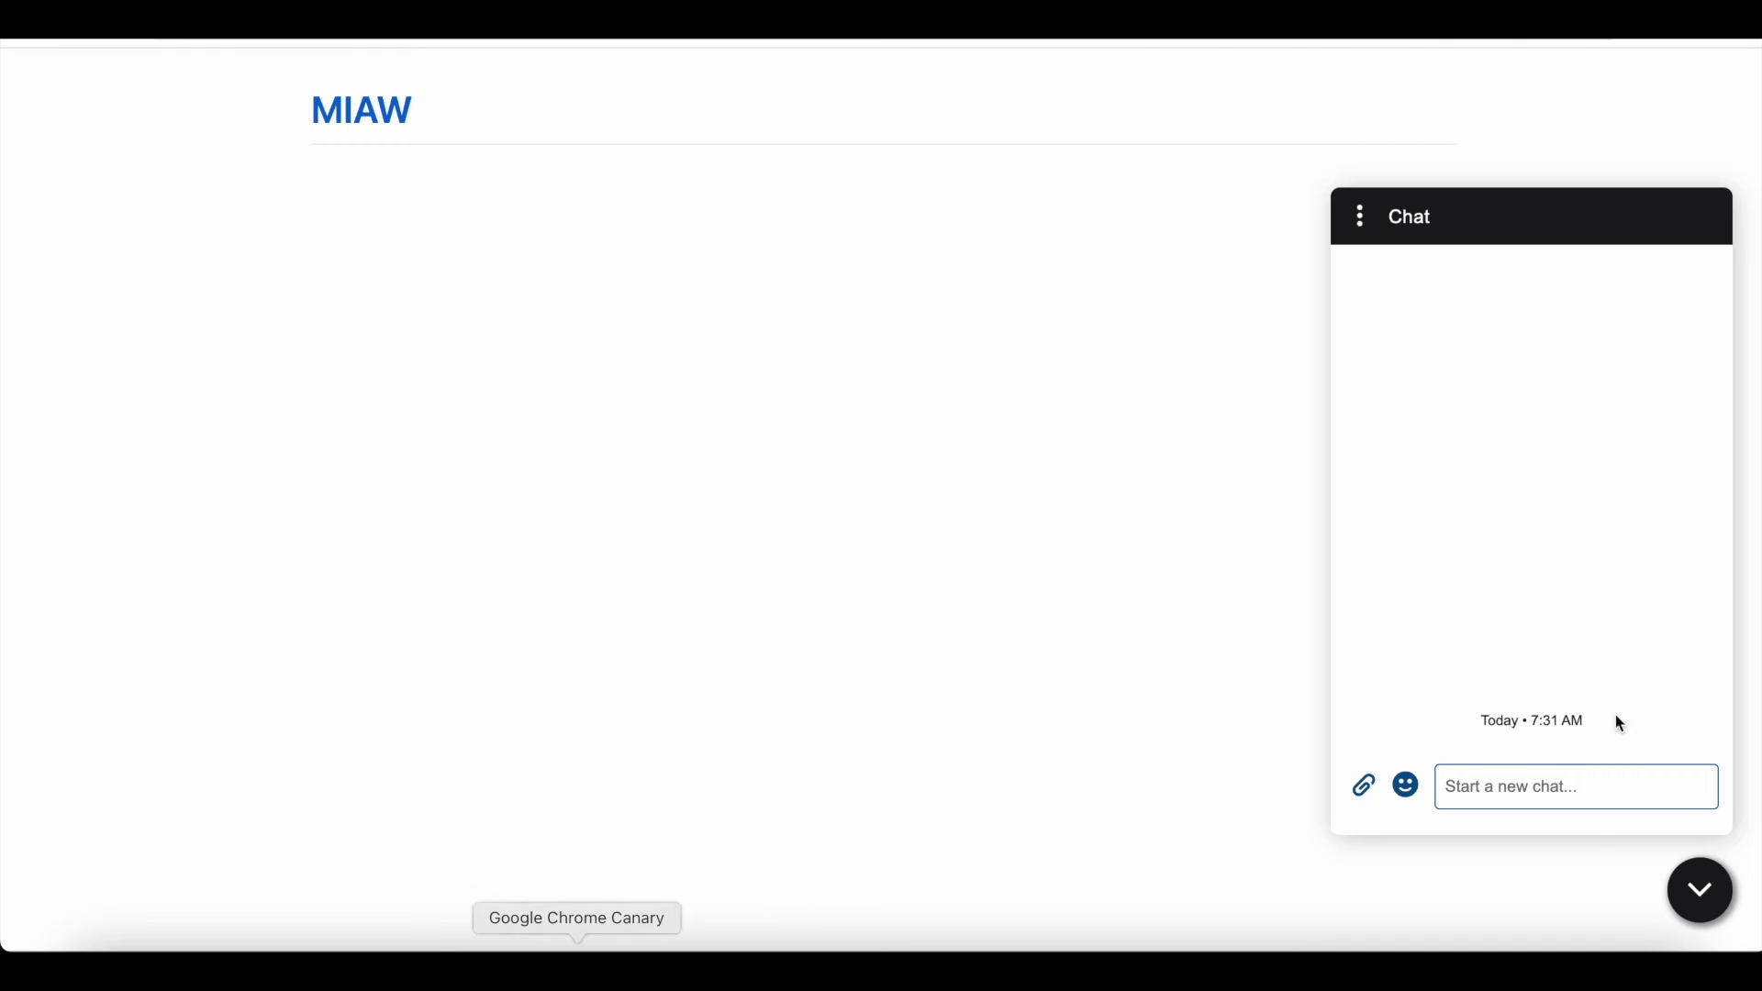
Send 'test' as the customer and accept the incoming MIAW for GitHub conversation
{"action": "left_click", "coordinate": [1546, 780]}
{"action": "type", "text": "test"}
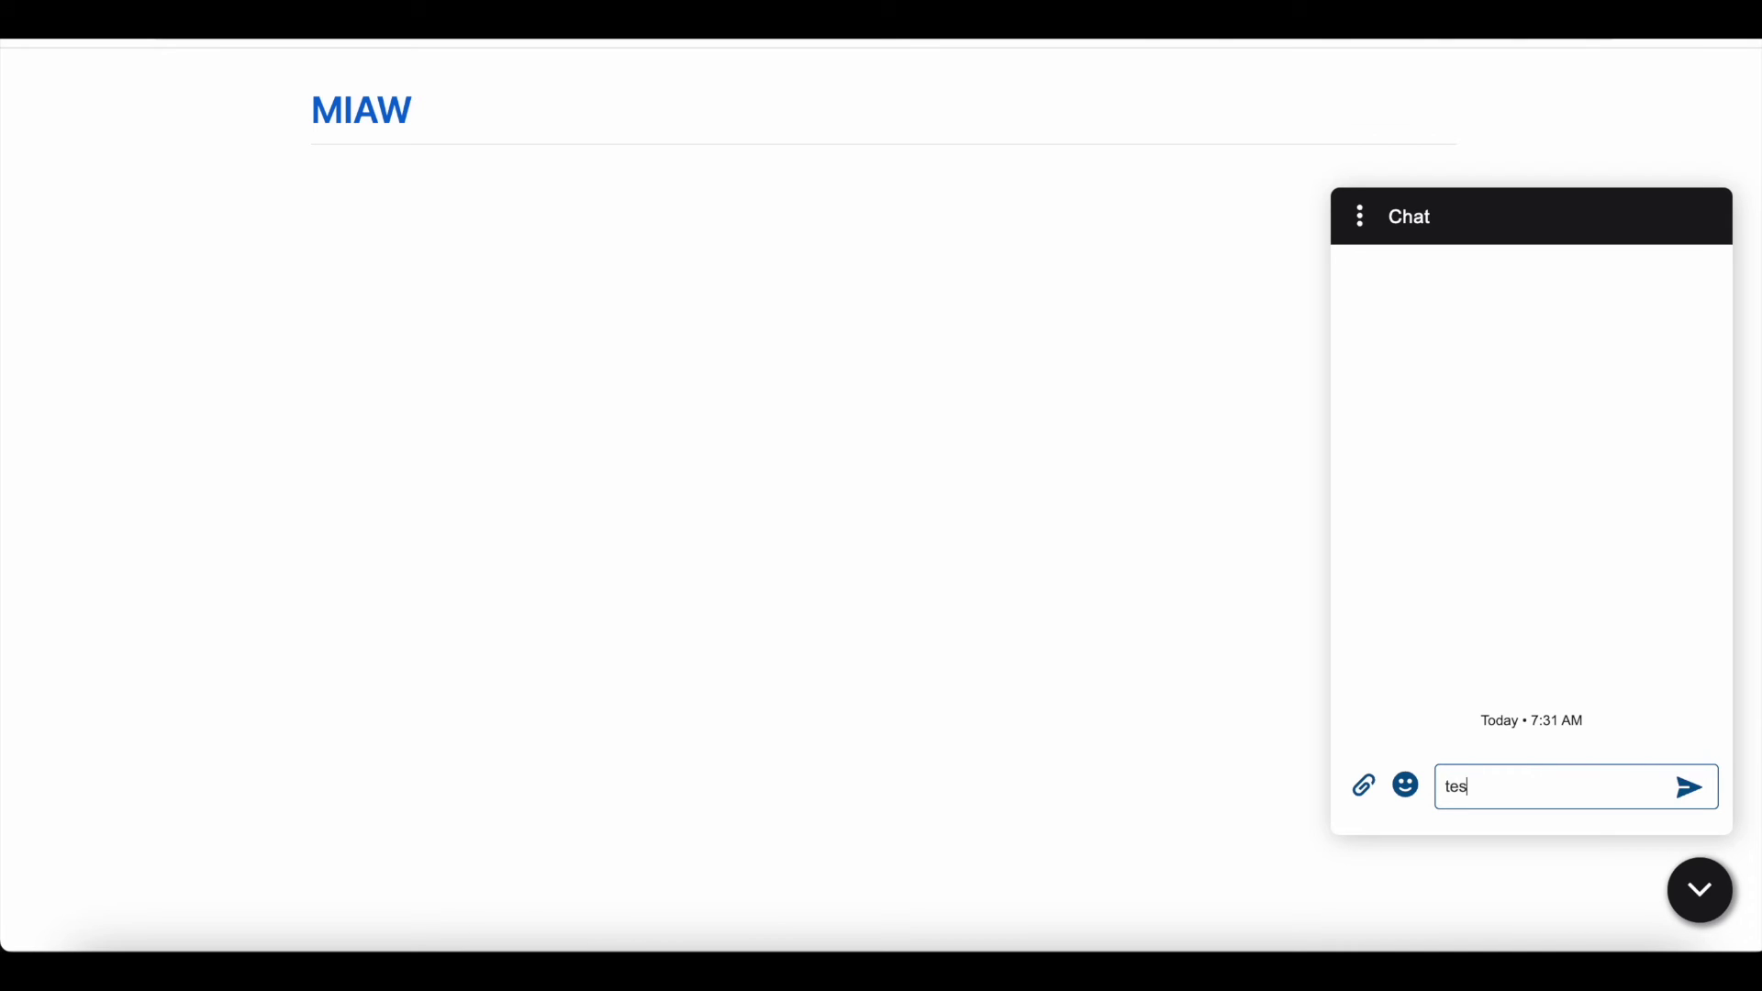
{"action": "key", "text": "Return"}
{"action": "left_click", "coordinate": [499, 969]}
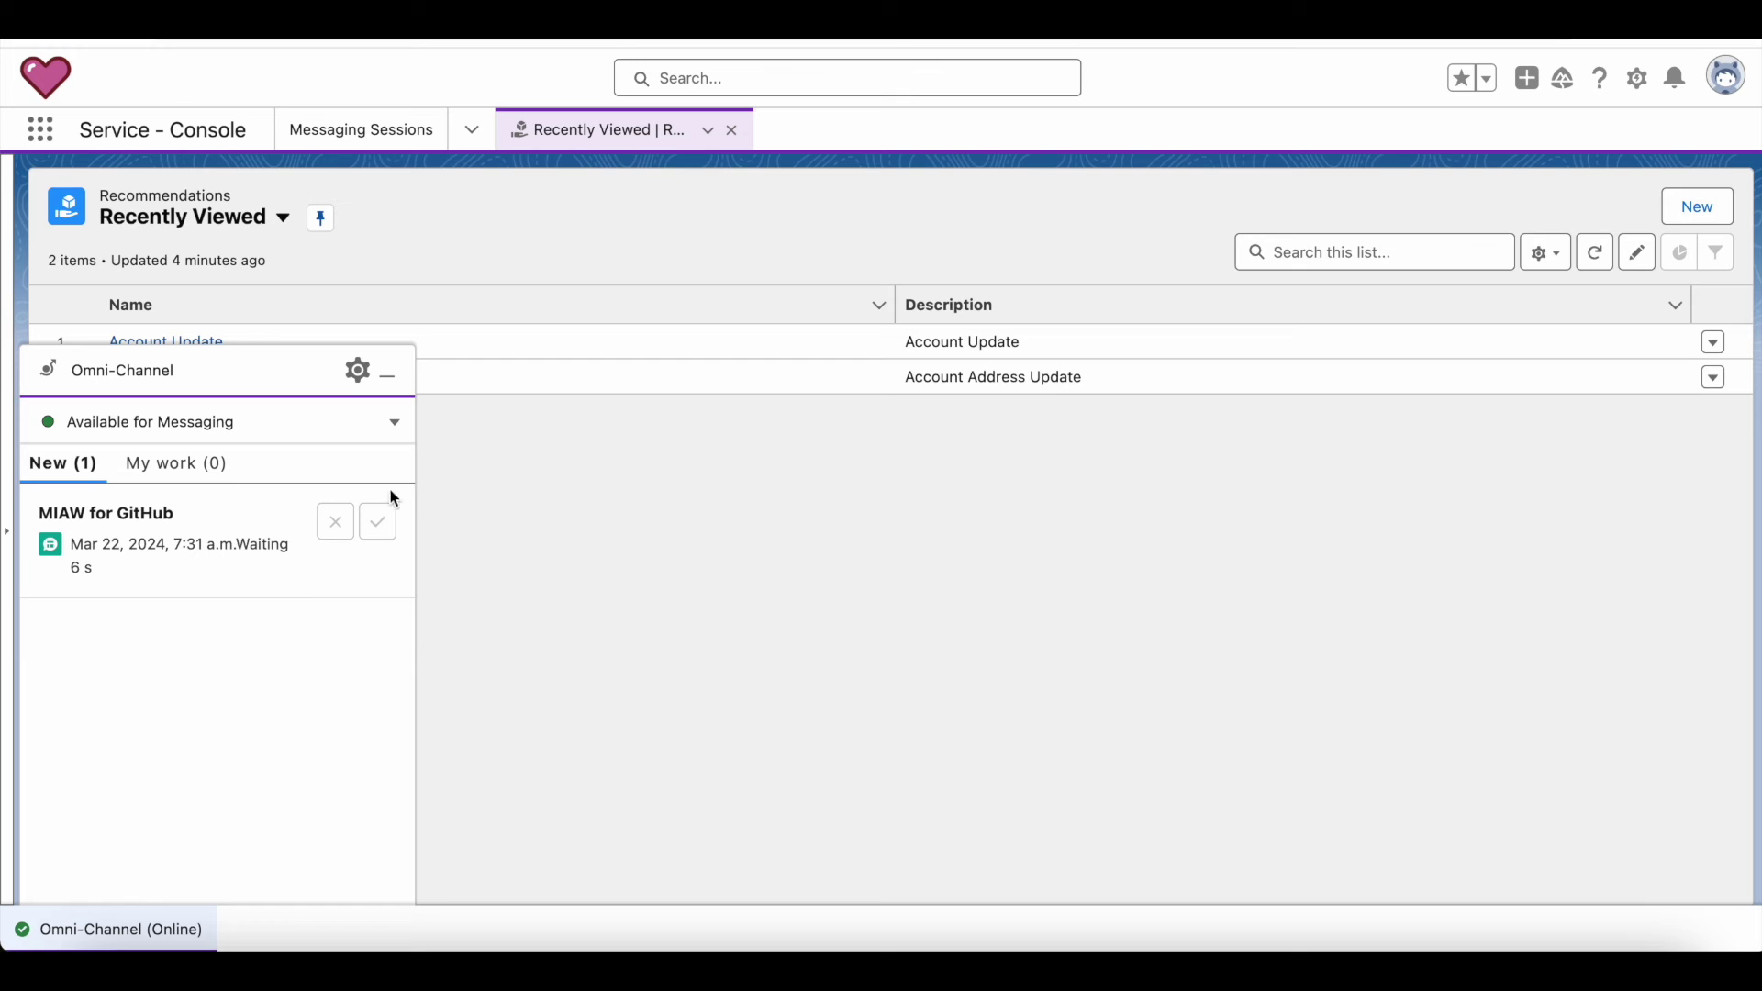
{"action": "left_click", "coordinate": [378, 534]}
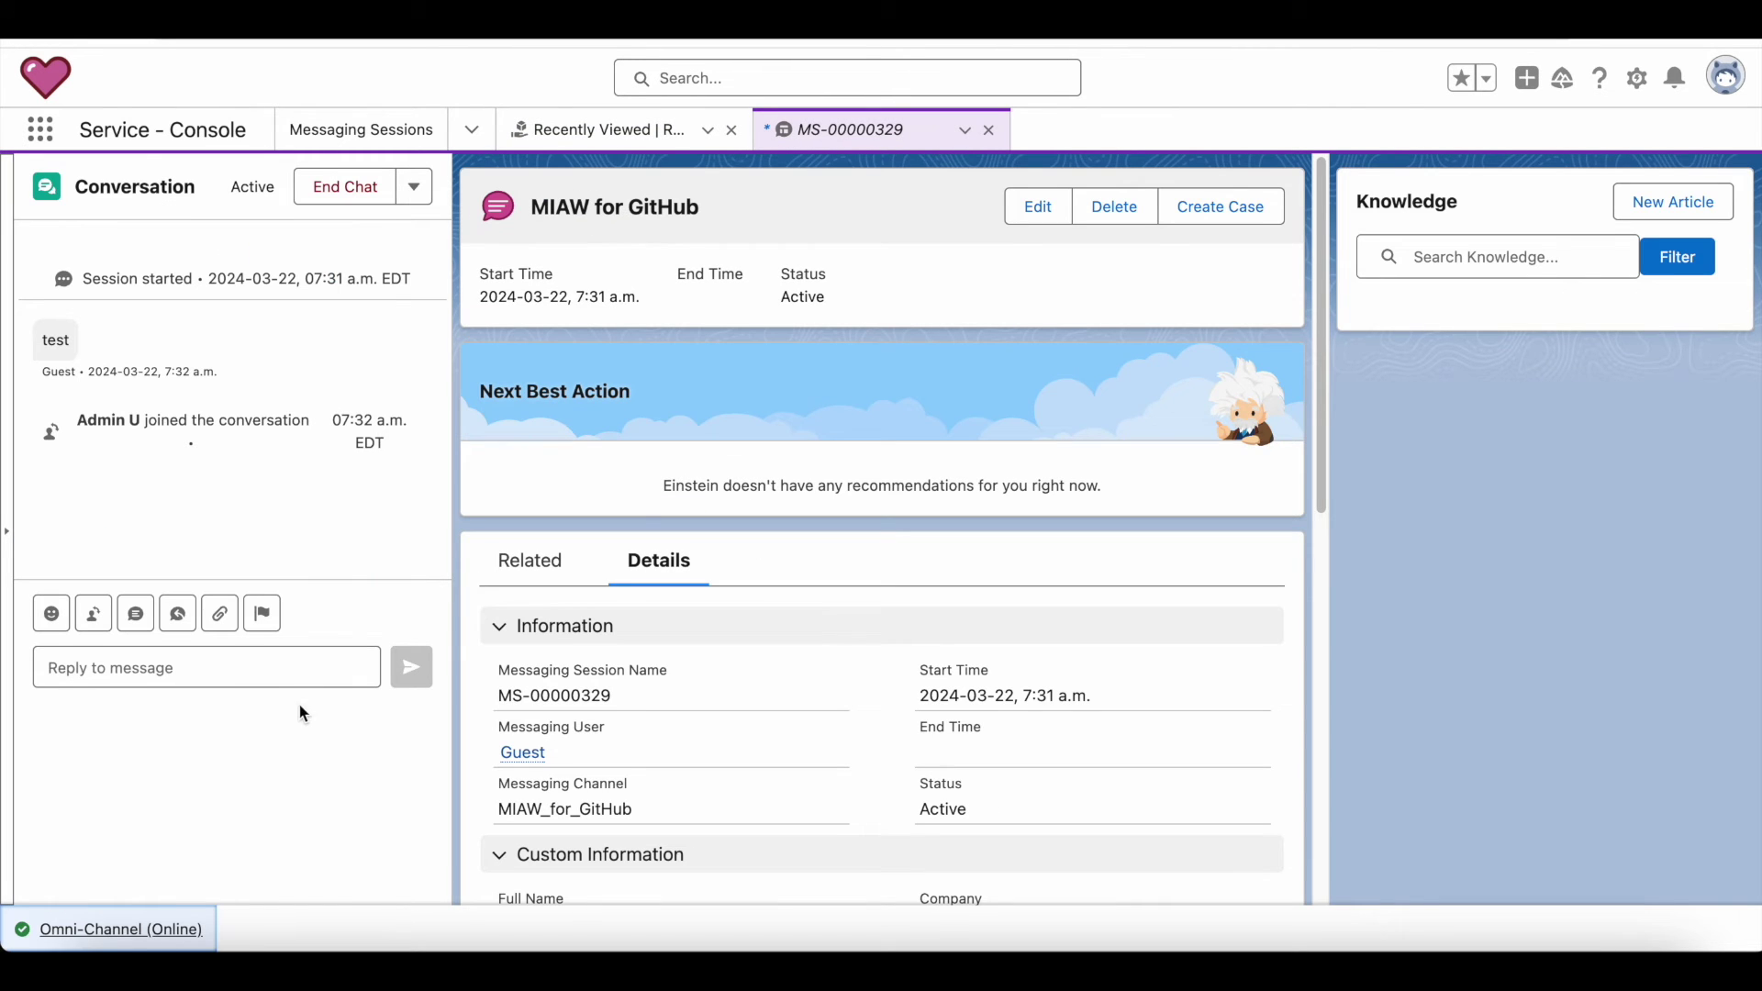
Reply 'hello' and then 'how can I assist you?' to the guest in MS-00000329
{"action": "left_click", "coordinate": [284, 658]}
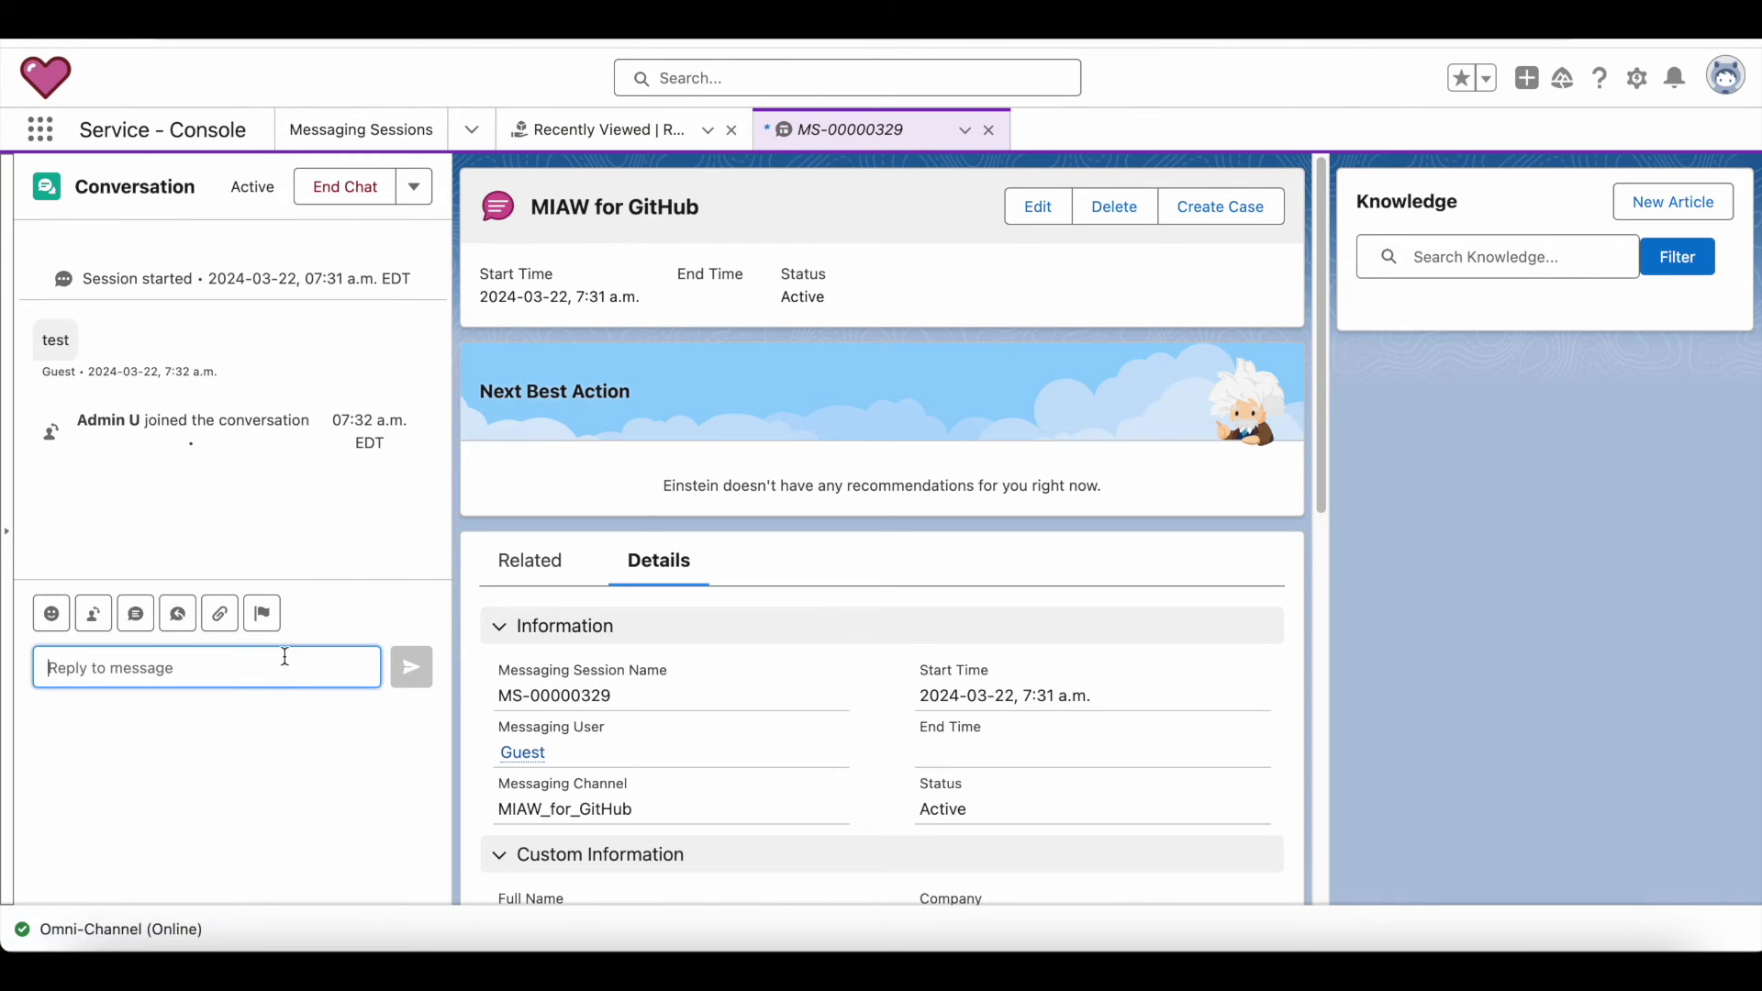
{"action": "type", "text": "hello"}
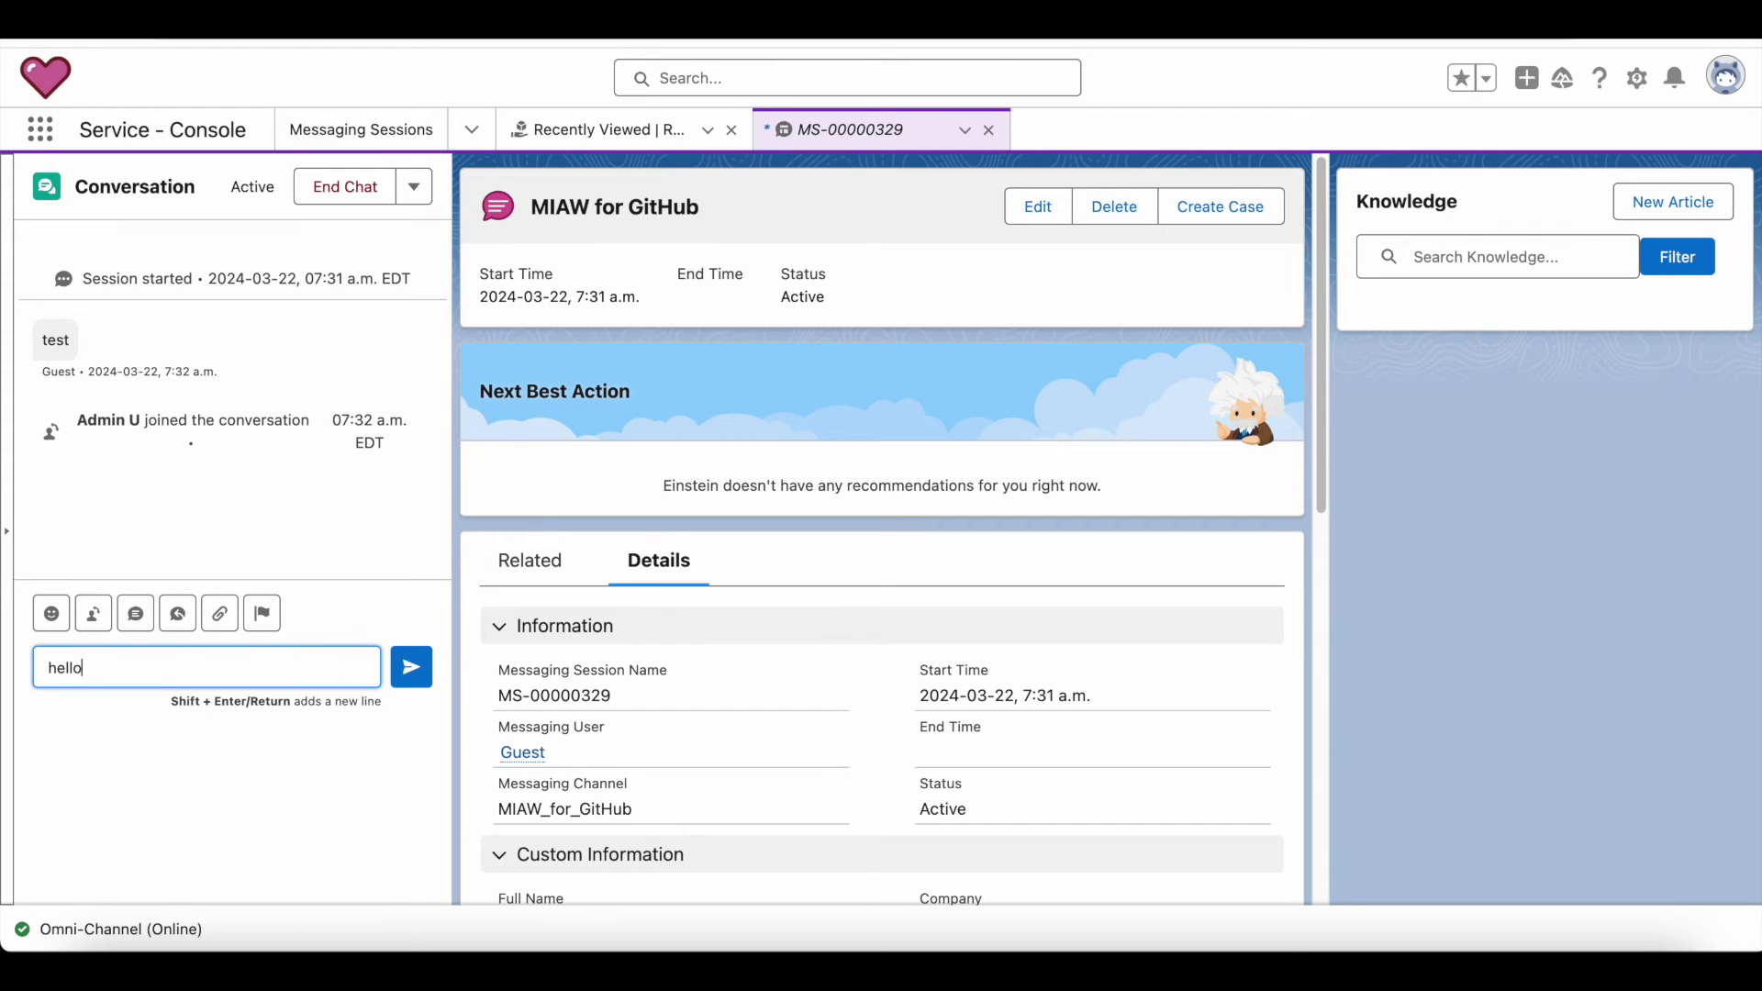
{"action": "key", "text": "Return"}
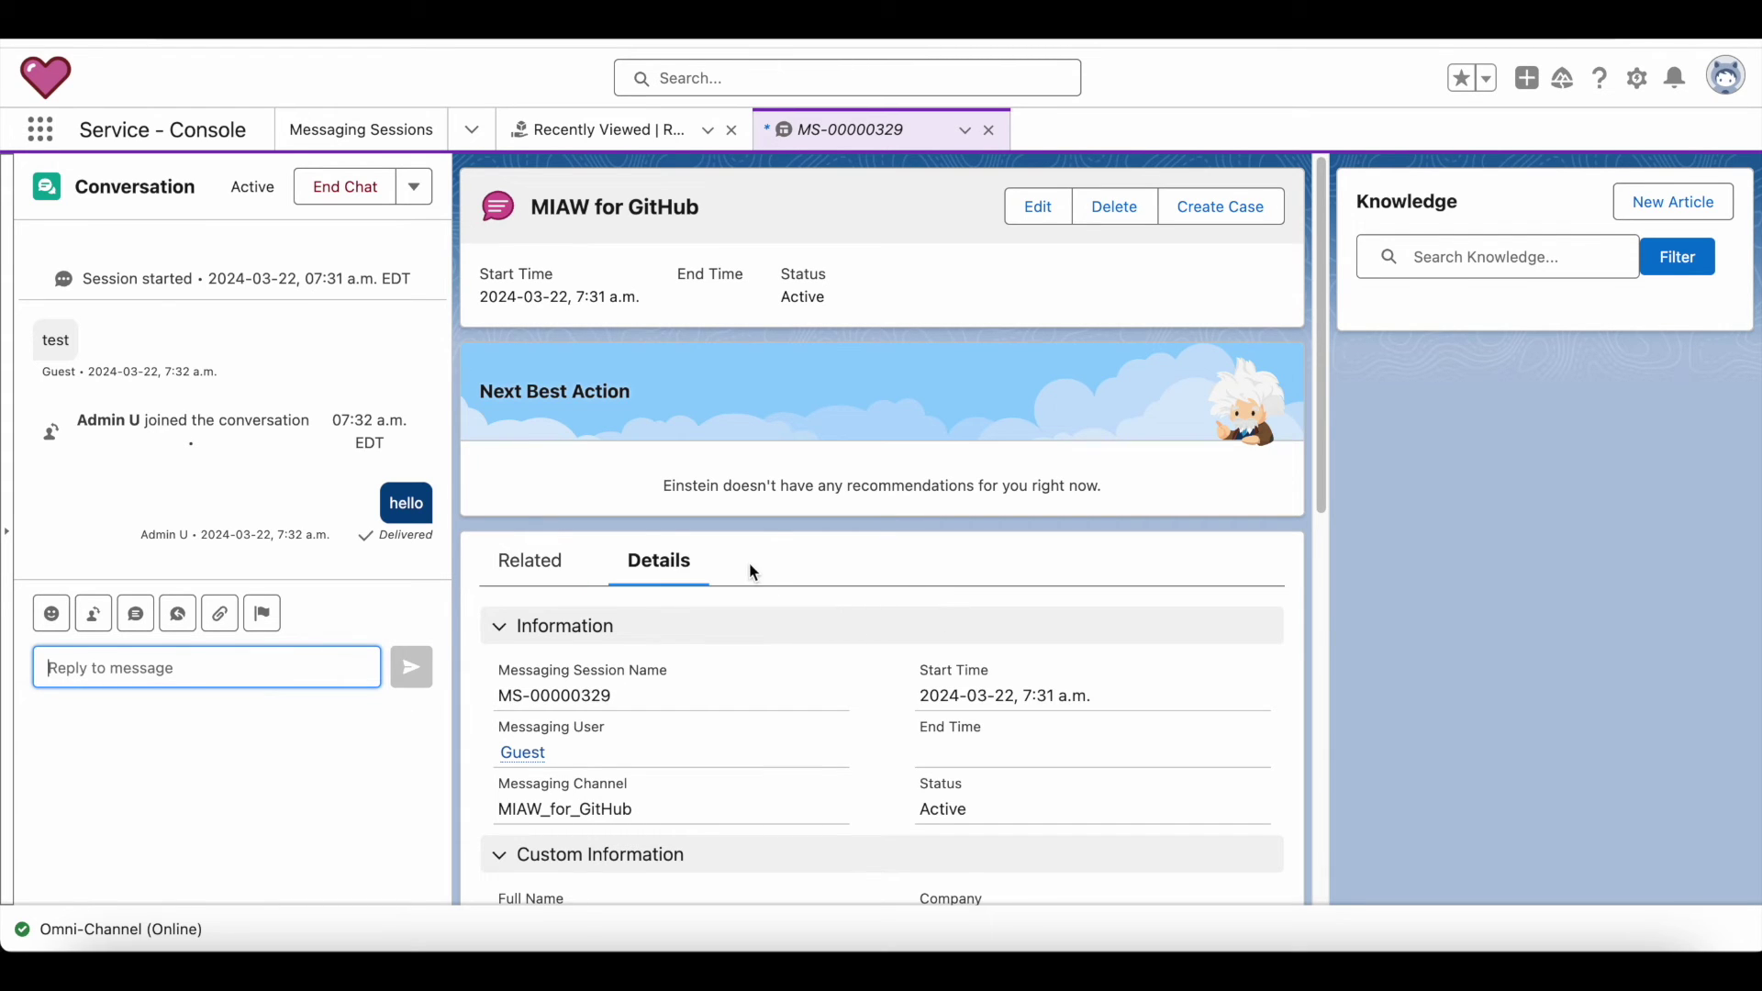
{"action": "type", "text": "how can"}
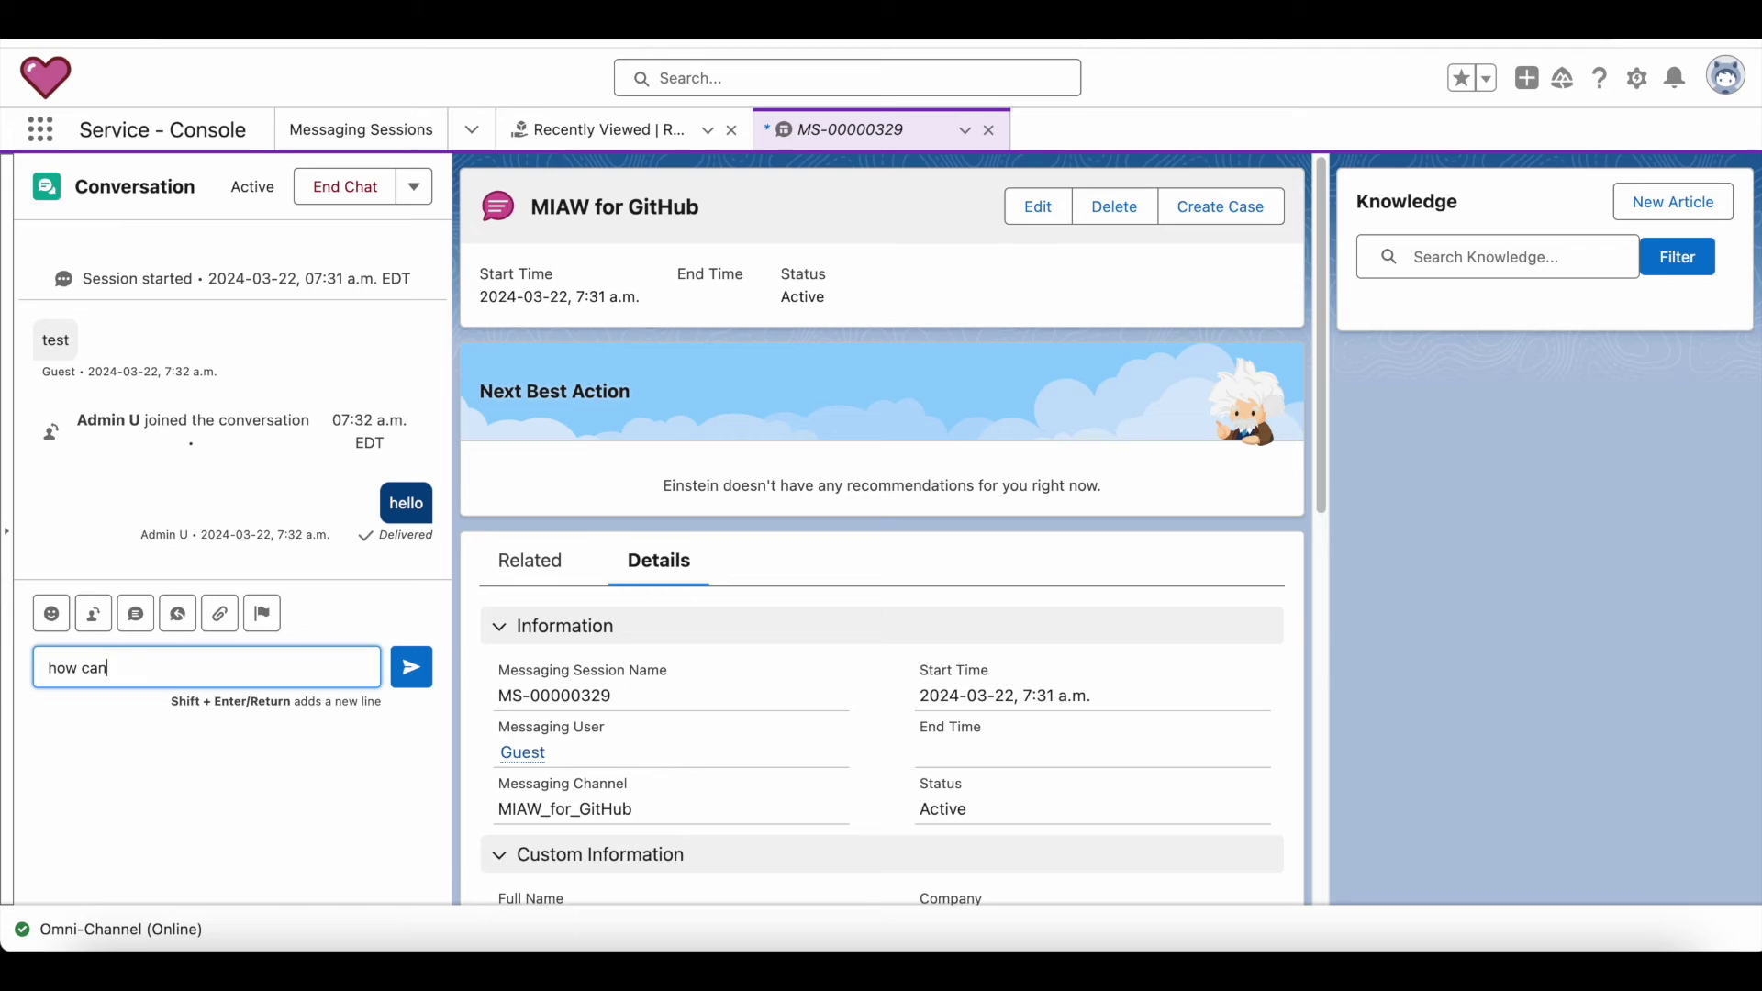
{"action": "type", "text": "sist yo"}
{"action": "type", "text": "st you"}
{"action": "type", "text": "?"}
{"action": "key", "text": "Return"}
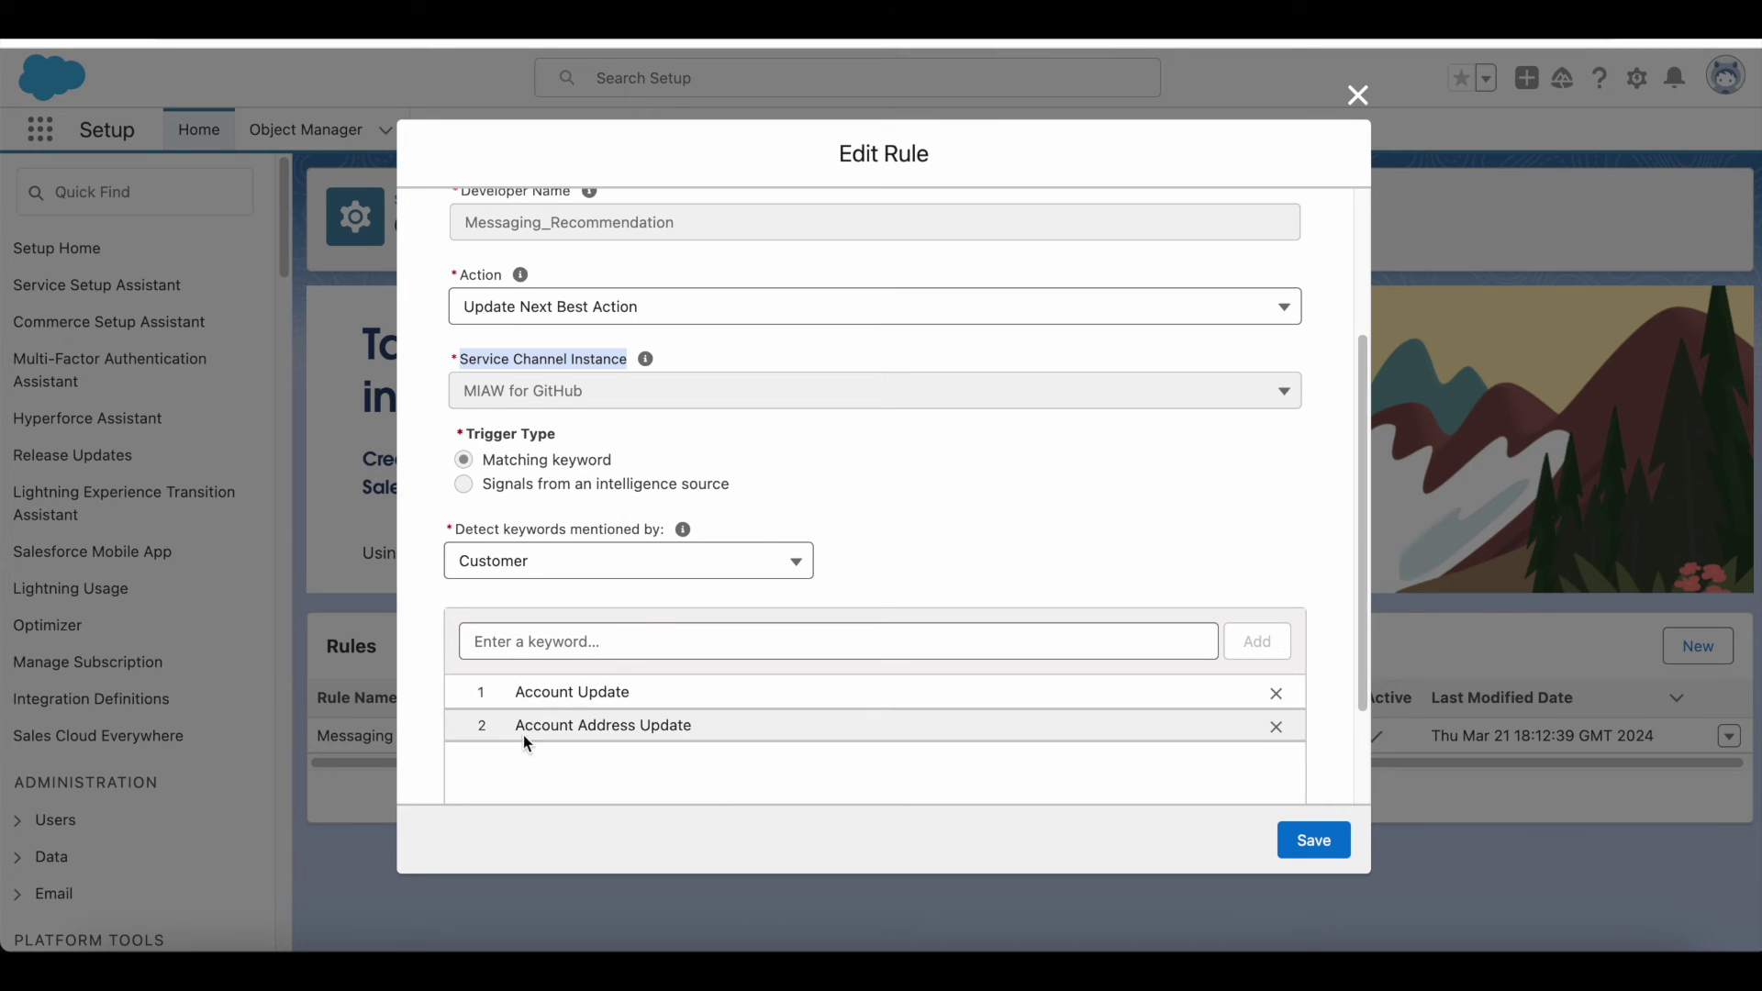
Copy the rule's 'Account Address Update' keyword and send it as the customer's chat message
{"action": "left_click", "coordinate": [510, 735]}
{"action": "left_click_drag", "start_coordinate": [515, 726], "coordinate": [692, 726]}
{"action": "key", "text": "ctrl+c"}
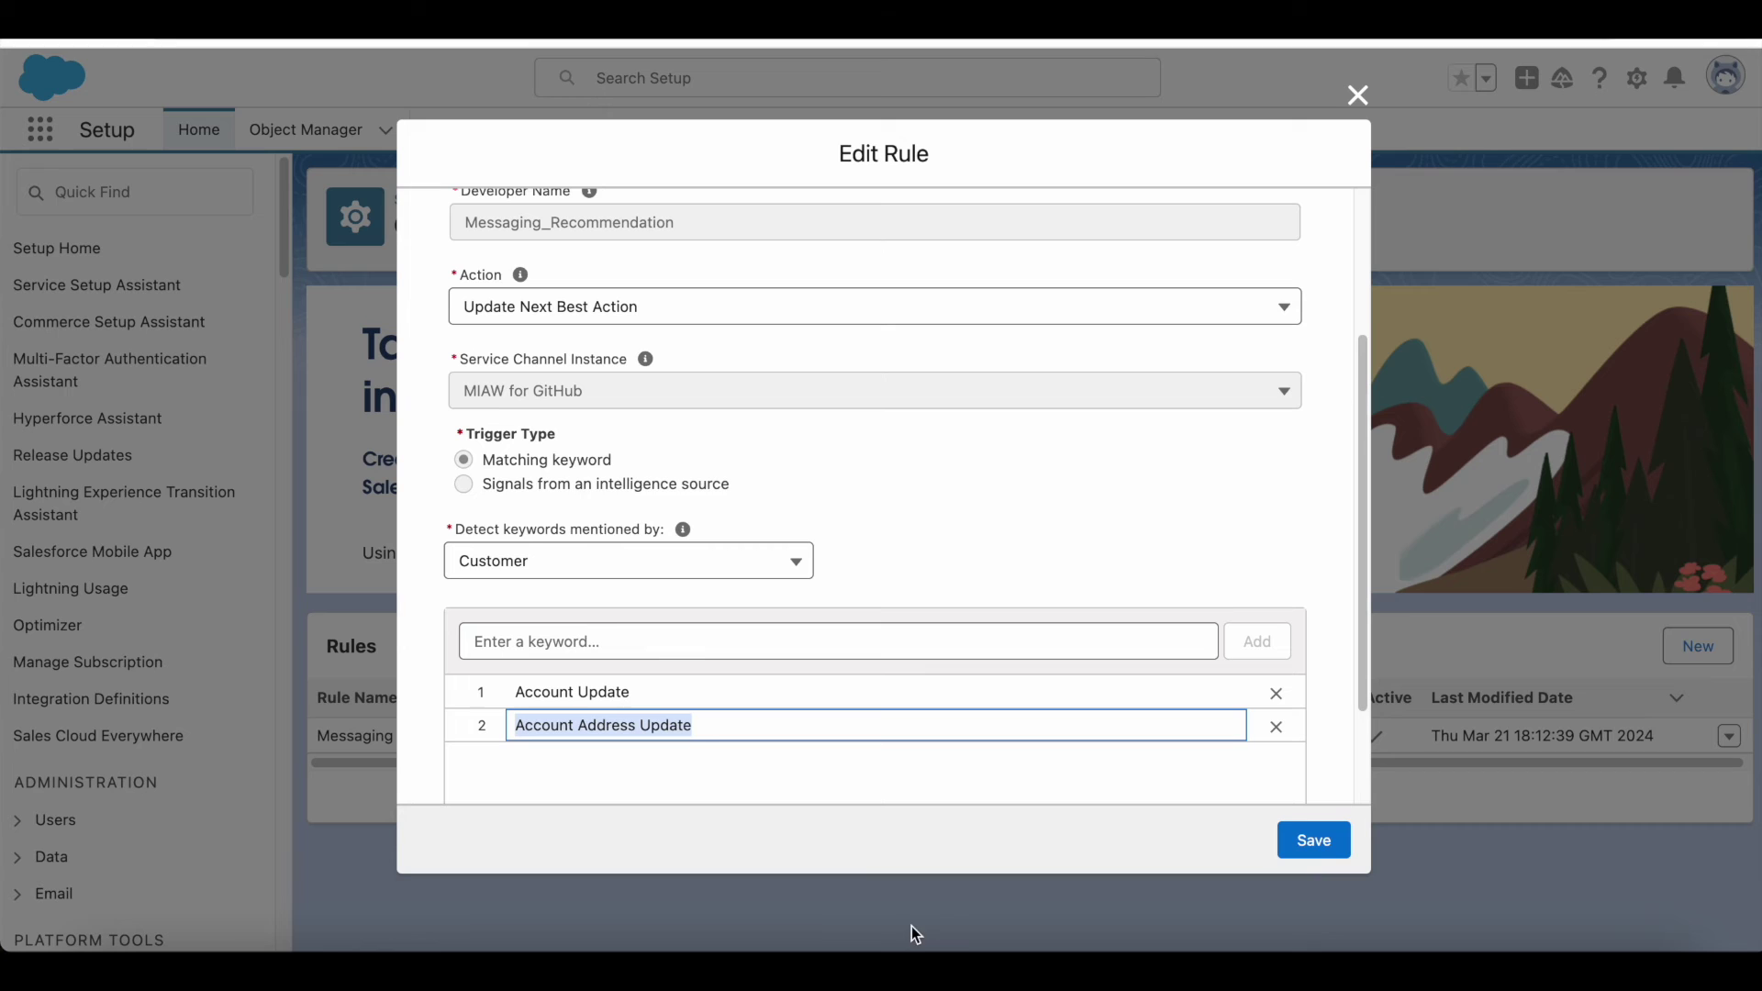
{"action": "left_click", "coordinate": [578, 944]}
{"action": "left_click", "coordinate": [1495, 797]}
{"action": "key", "text": "ctrl+v"}
{"action": "key", "text": "Return"}
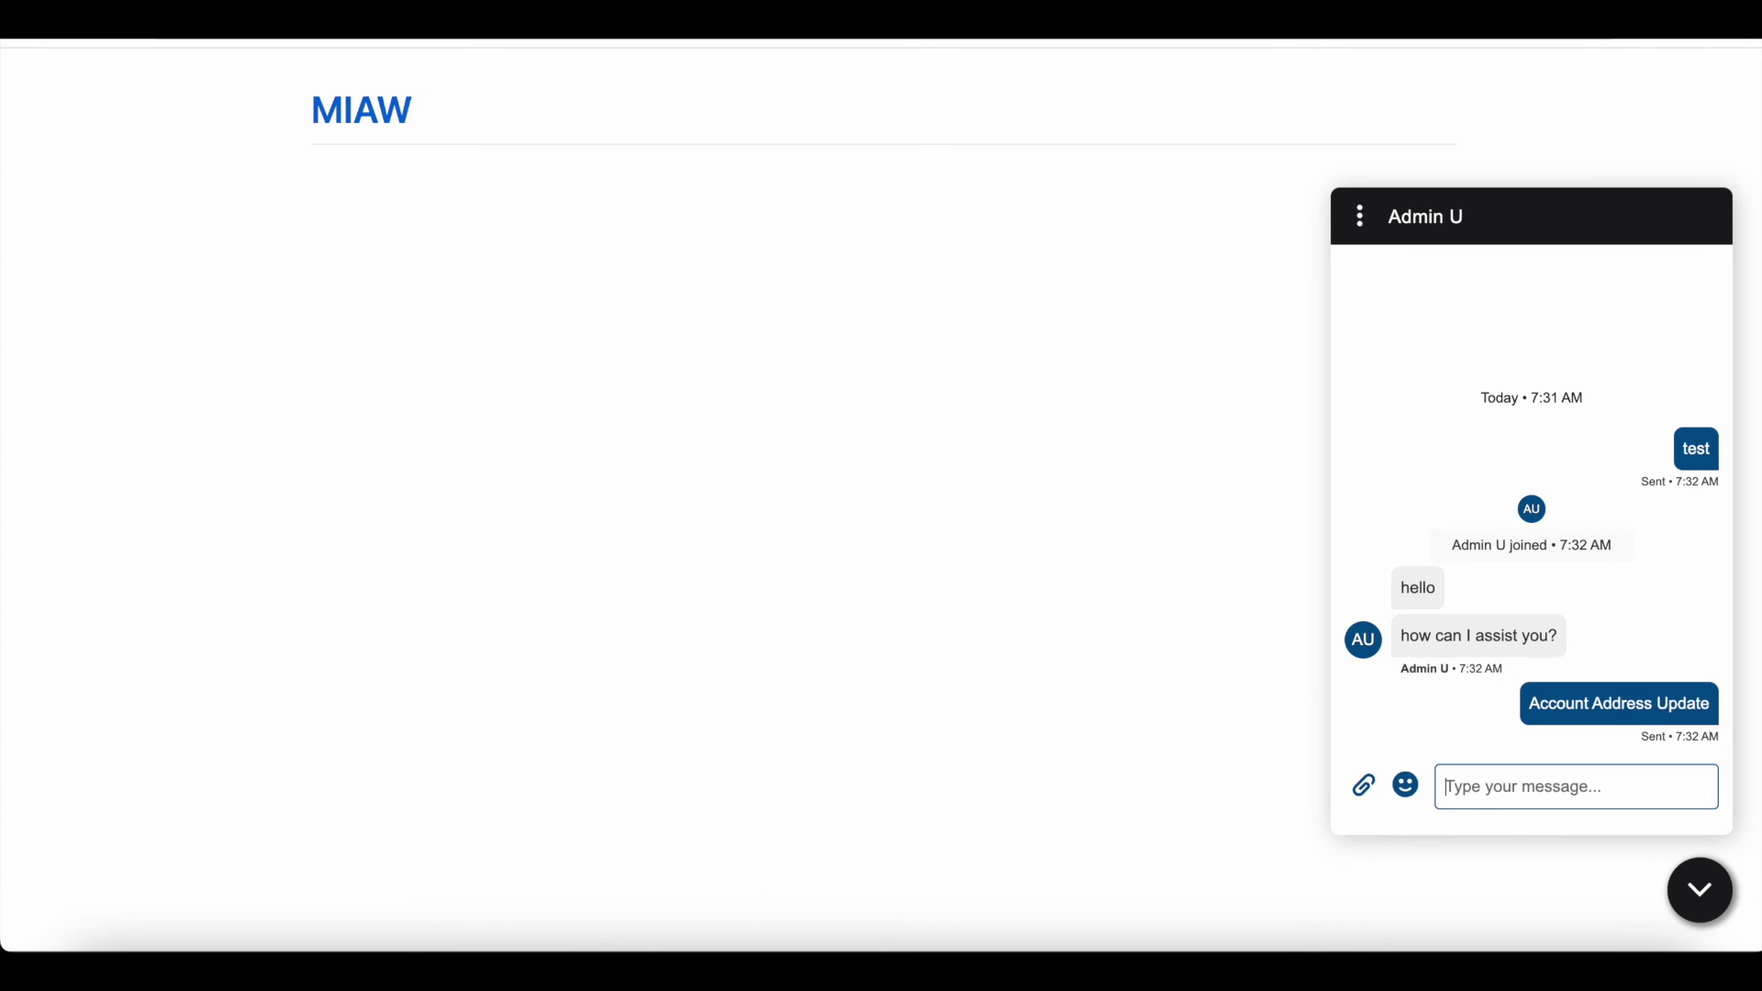
{"action": "left_click", "coordinate": [498, 948]}
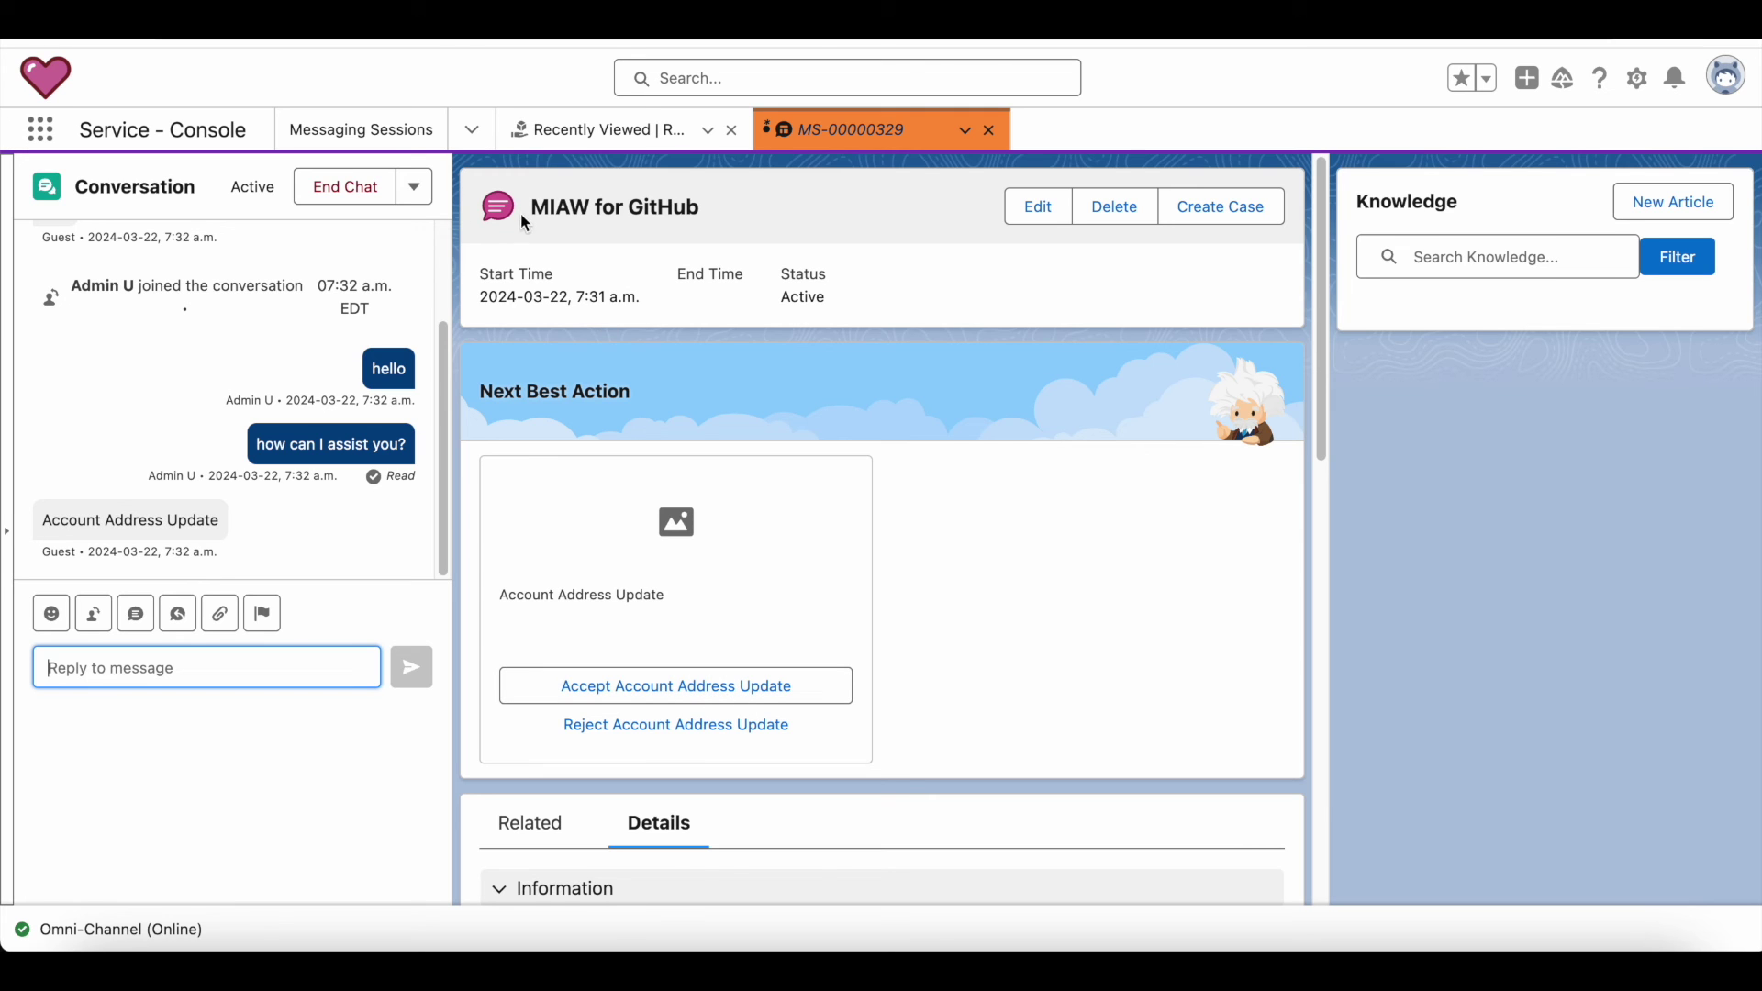
Check the Account Address Update recommendation on MS-00000329, then go to Messaging Sessions
{"action": "left_click", "coordinate": [557, 128]}
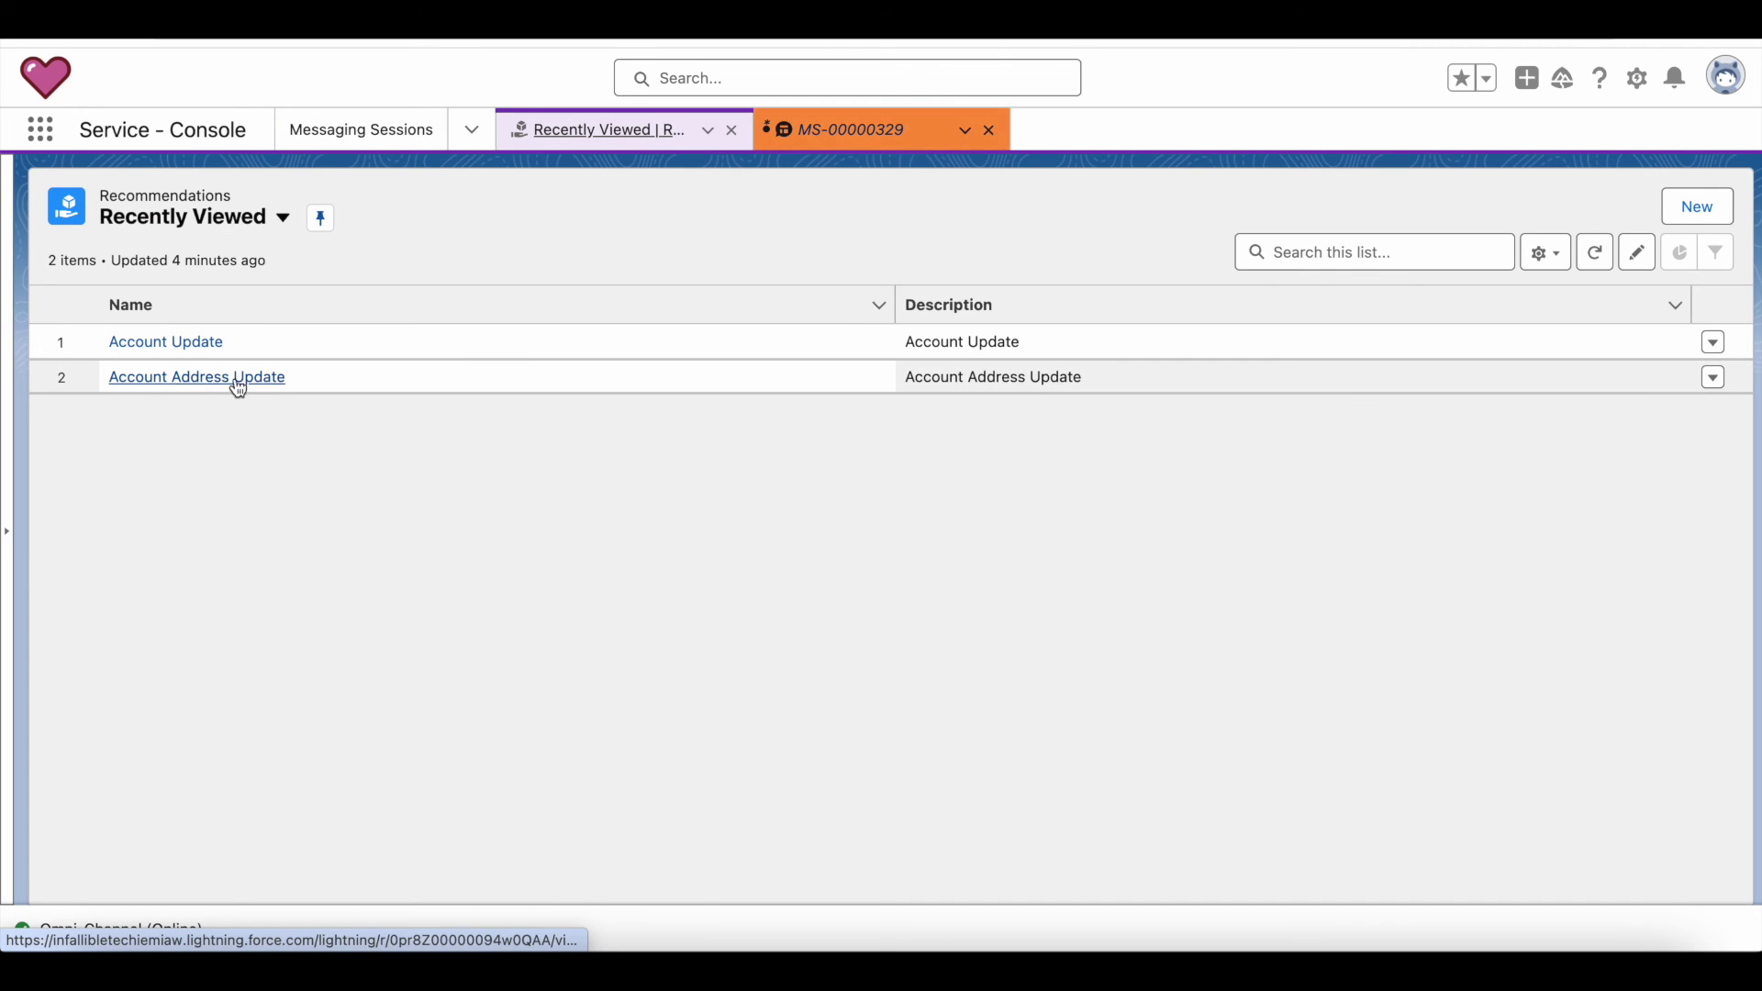
{"action": "left_click", "coordinate": [817, 134]}
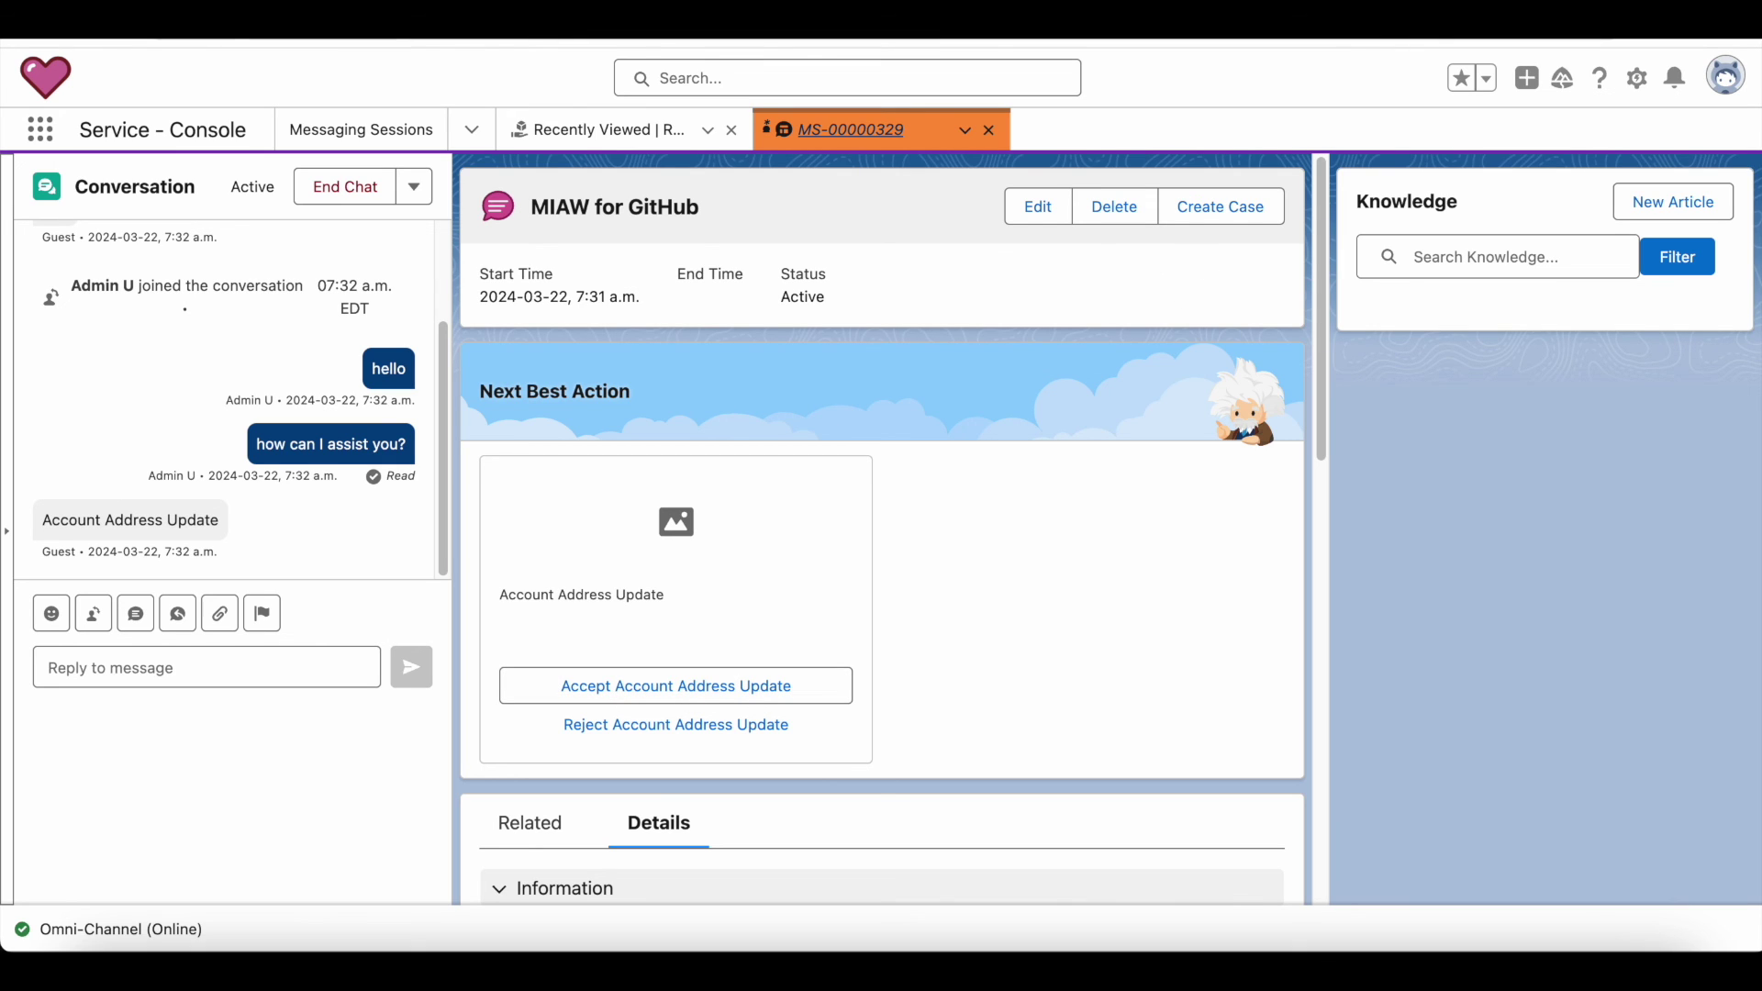
{"action": "left_click", "coordinate": [361, 132]}
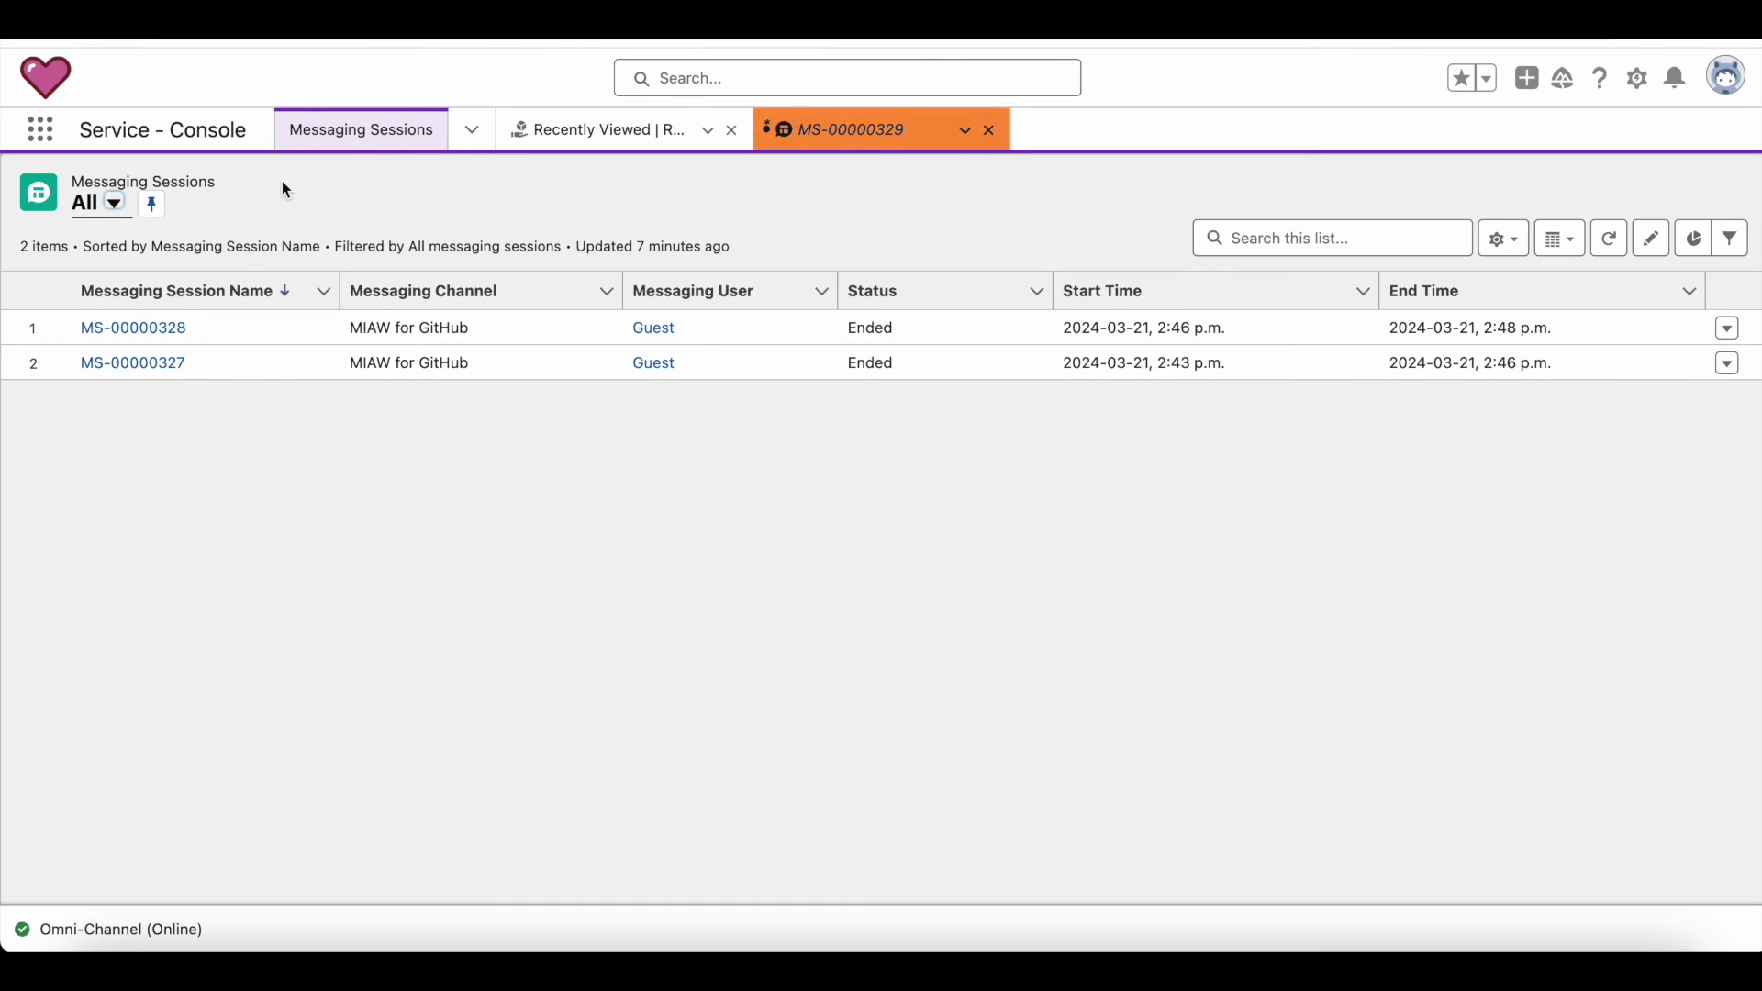
Show the Recently Viewed Recommendations list with Account Update and Account Address Update
{"action": "left_click", "coordinate": [598, 133]}
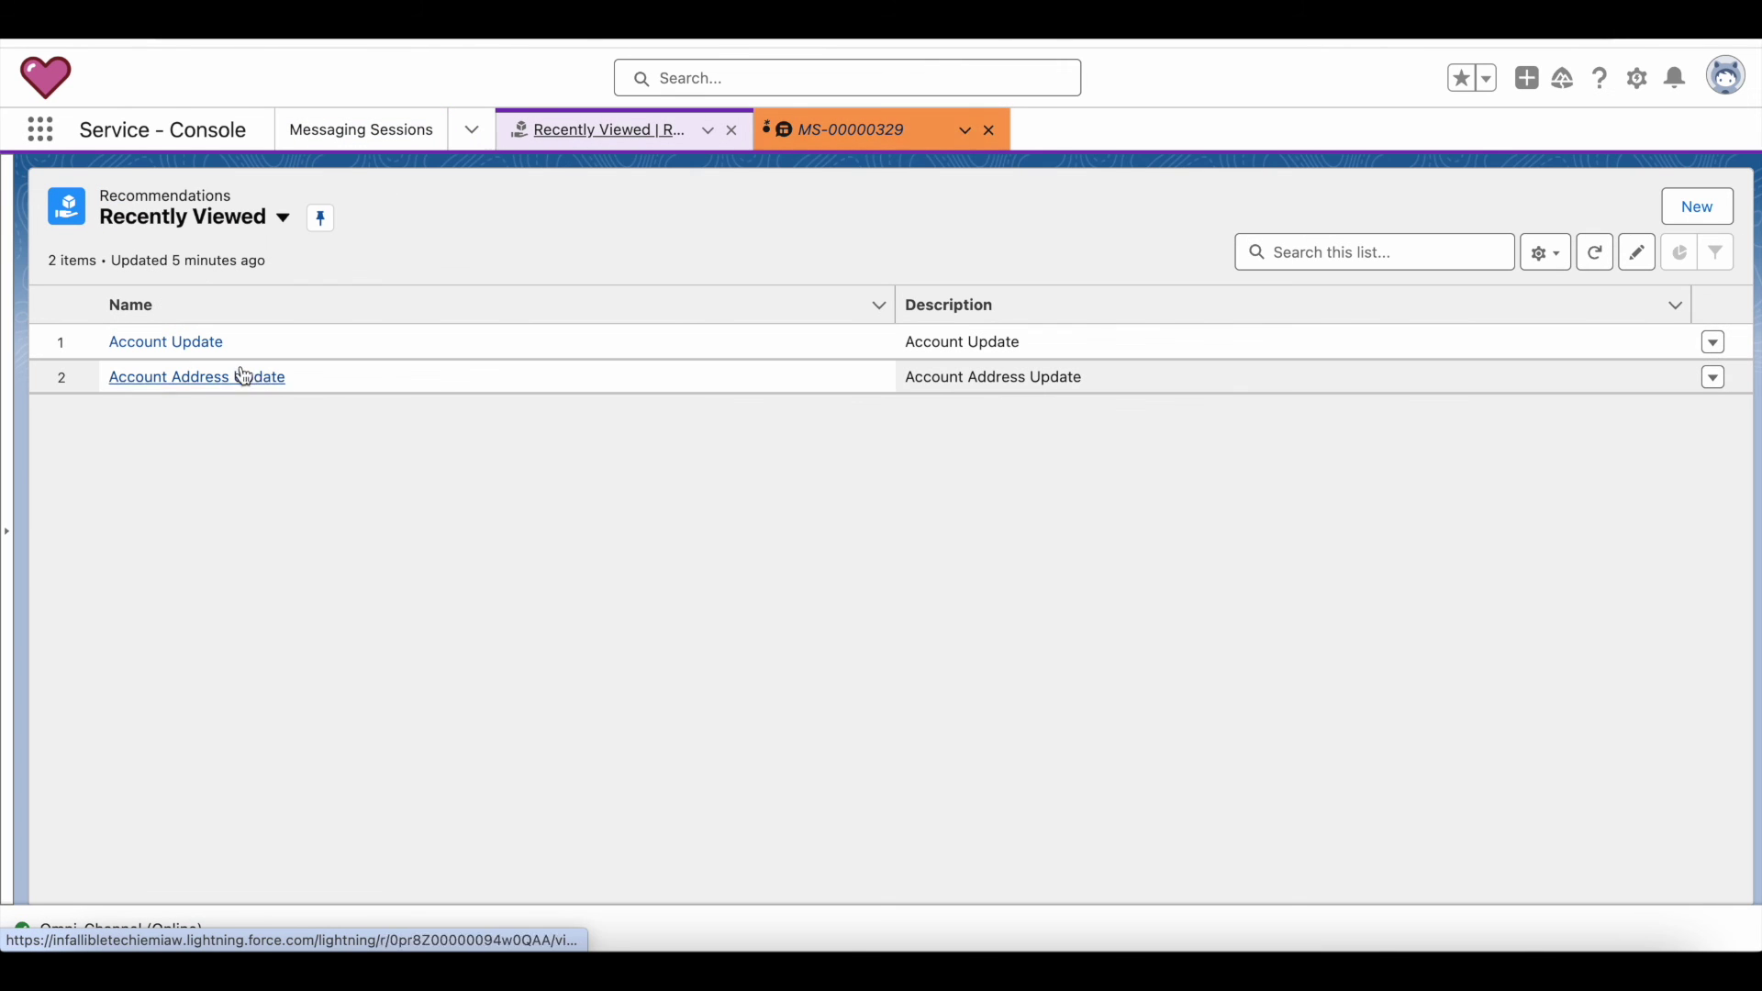